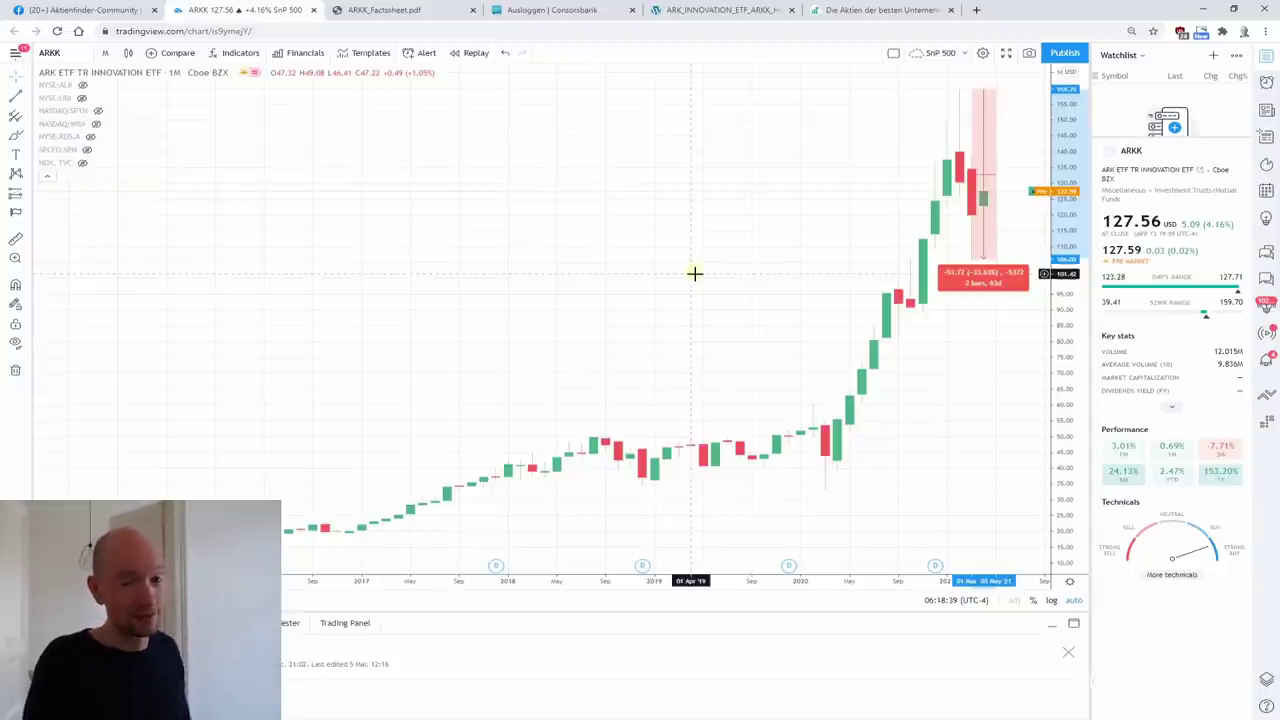
Open the ARKK fact sheet PDF and review its fund details, top holdings and page 2 breakdown tables
{"action": "left_click", "coordinate": [557, 10]}
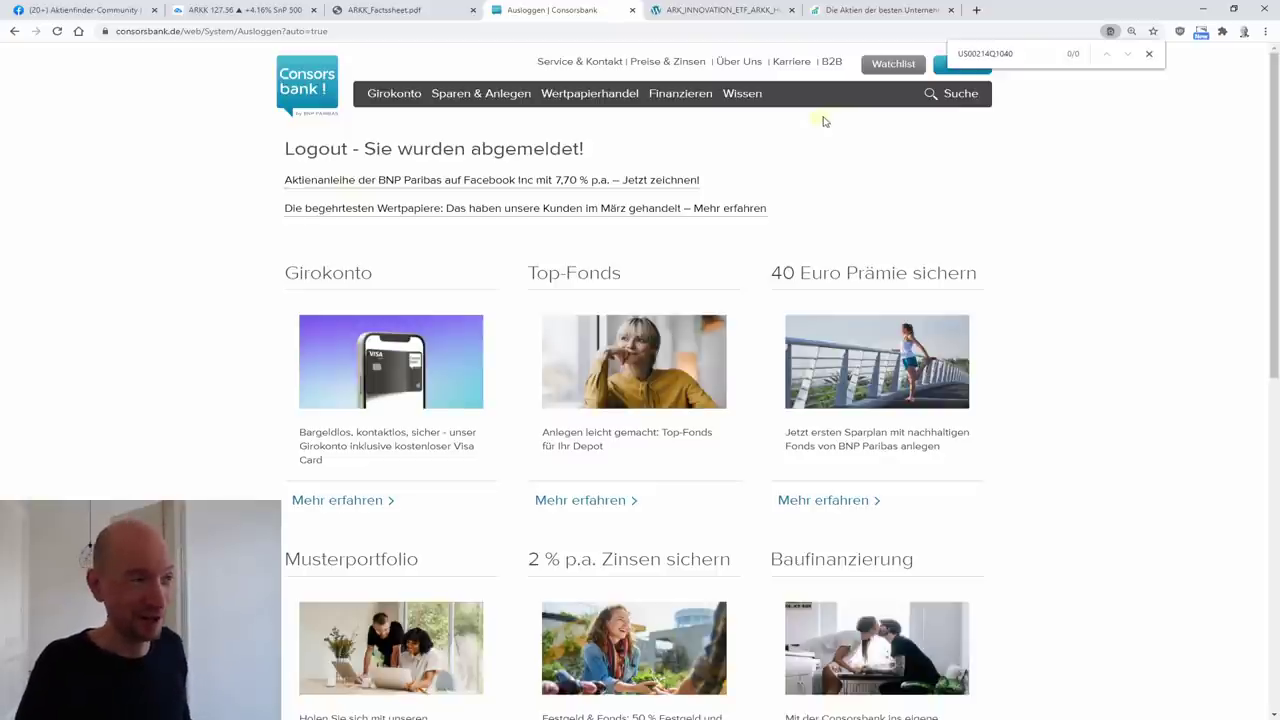
{"action": "left_click", "coordinate": [234, 10]}
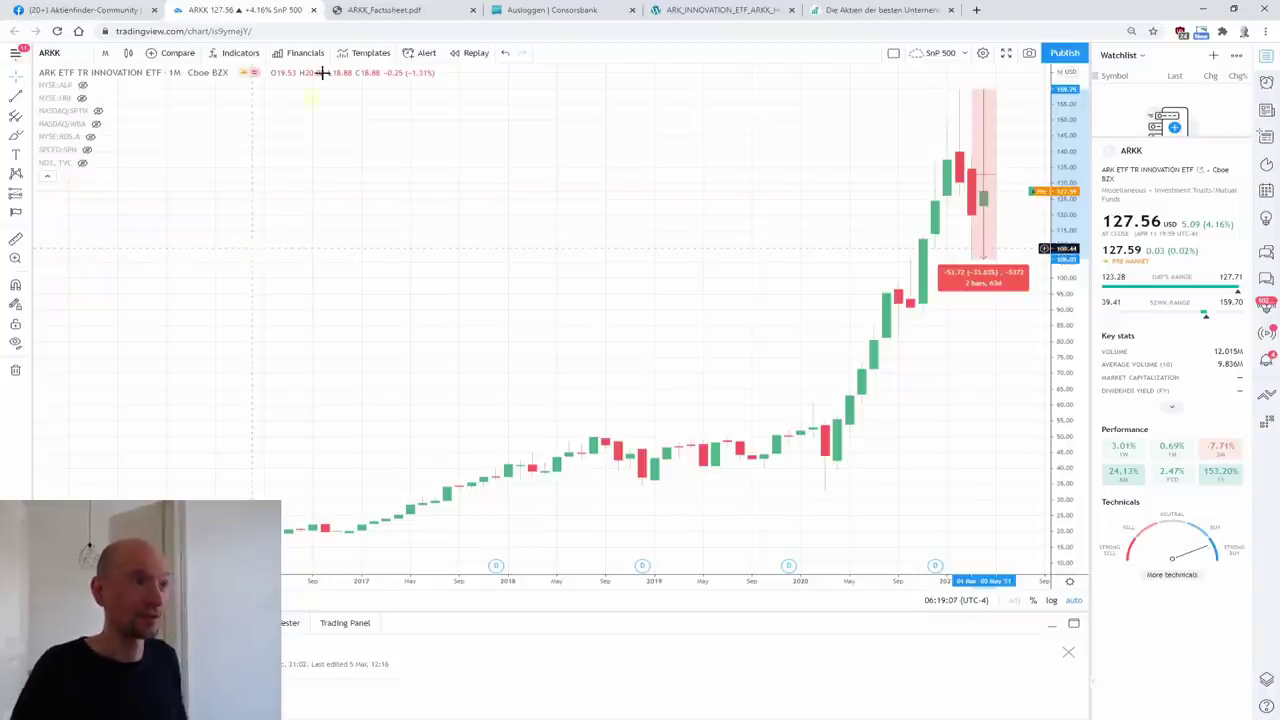
{"action": "left_click", "coordinate": [365, 10]}
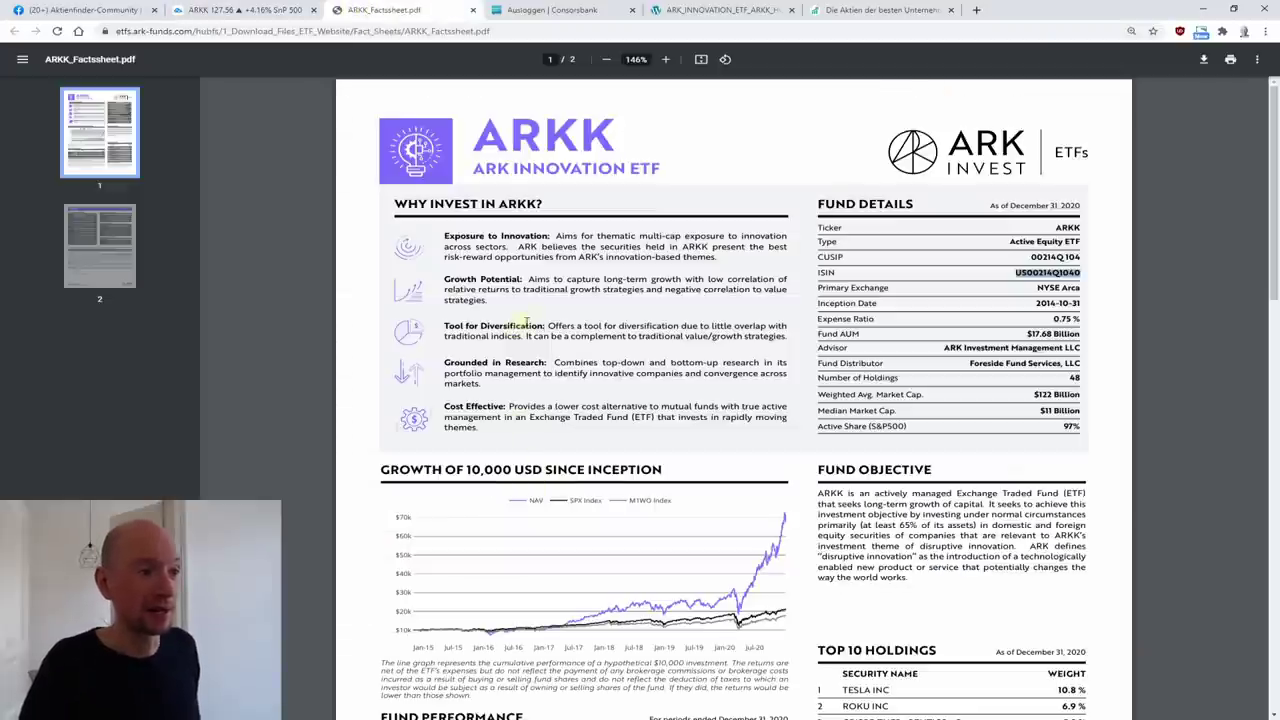
{"action": "scroll", "coordinate": [519, 337], "scroll_direction": "down", "scroll_amount": 15}
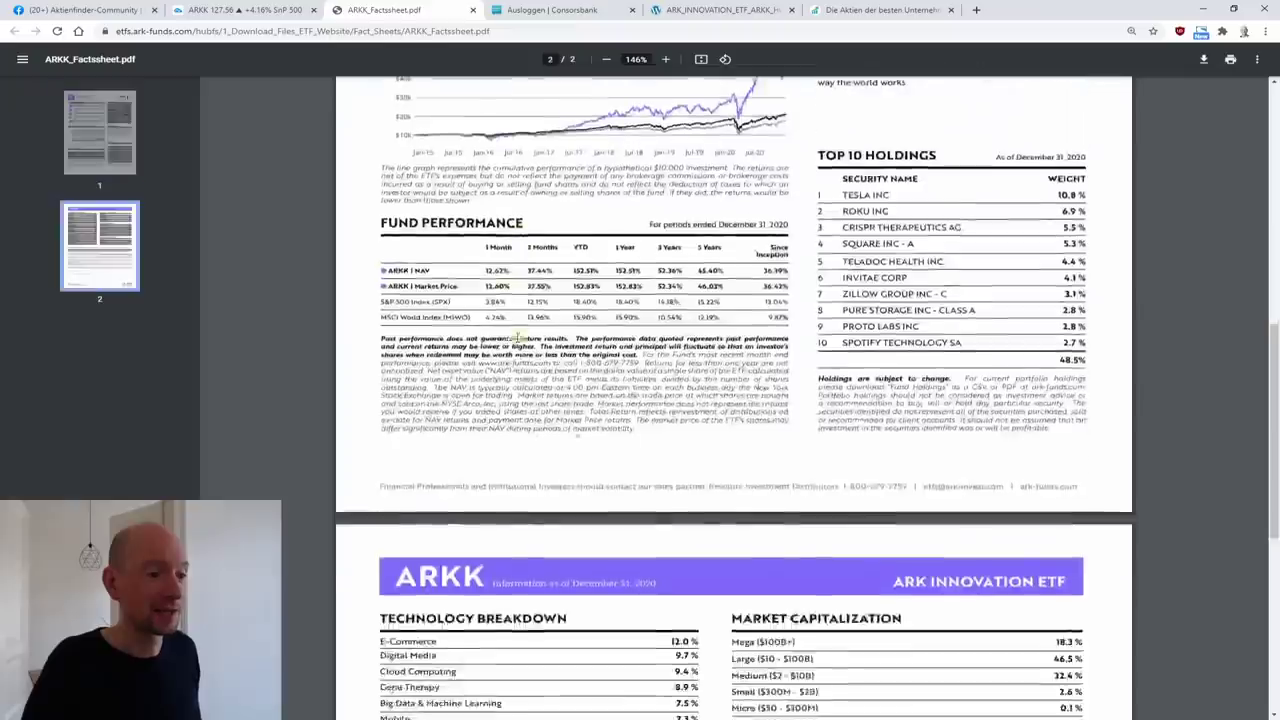
{"action": "scroll", "coordinate": [519, 337], "scroll_direction": "up", "scroll_amount": 3}
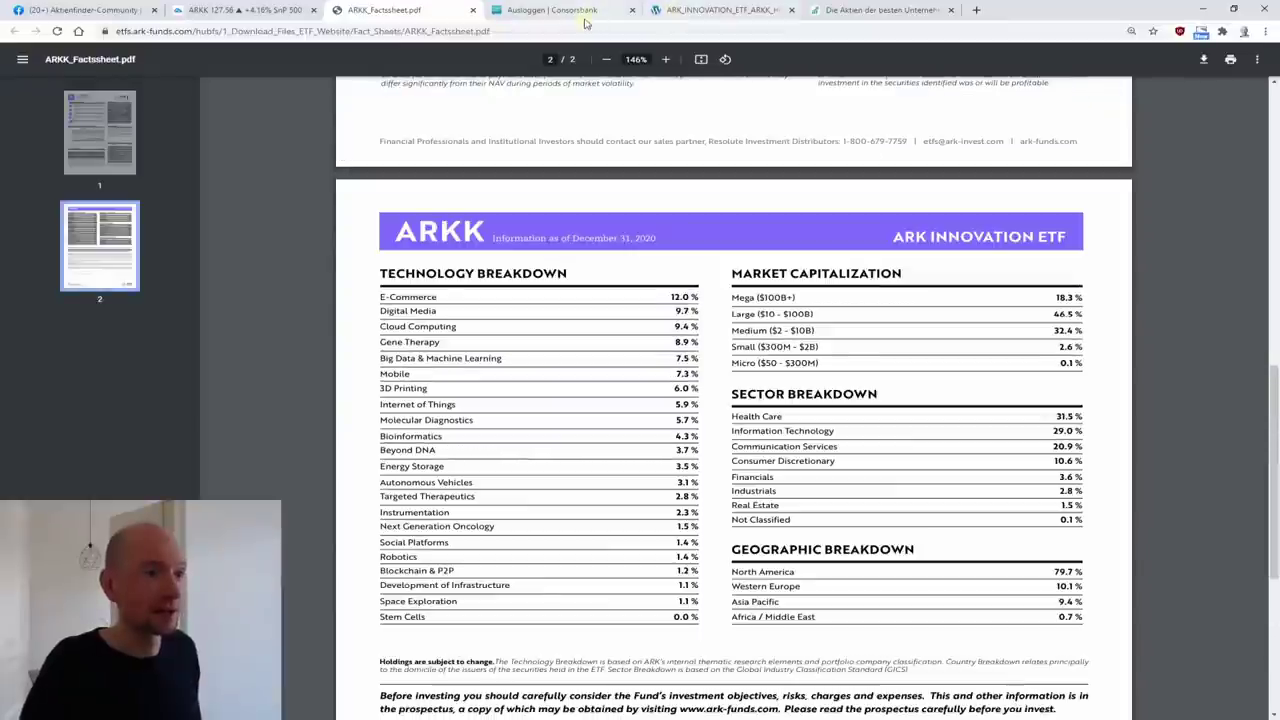
Open the ARK Innovation ETF holdings PDF and read through the full list of companies and their weights
{"action": "left_click", "coordinate": [715, 10]}
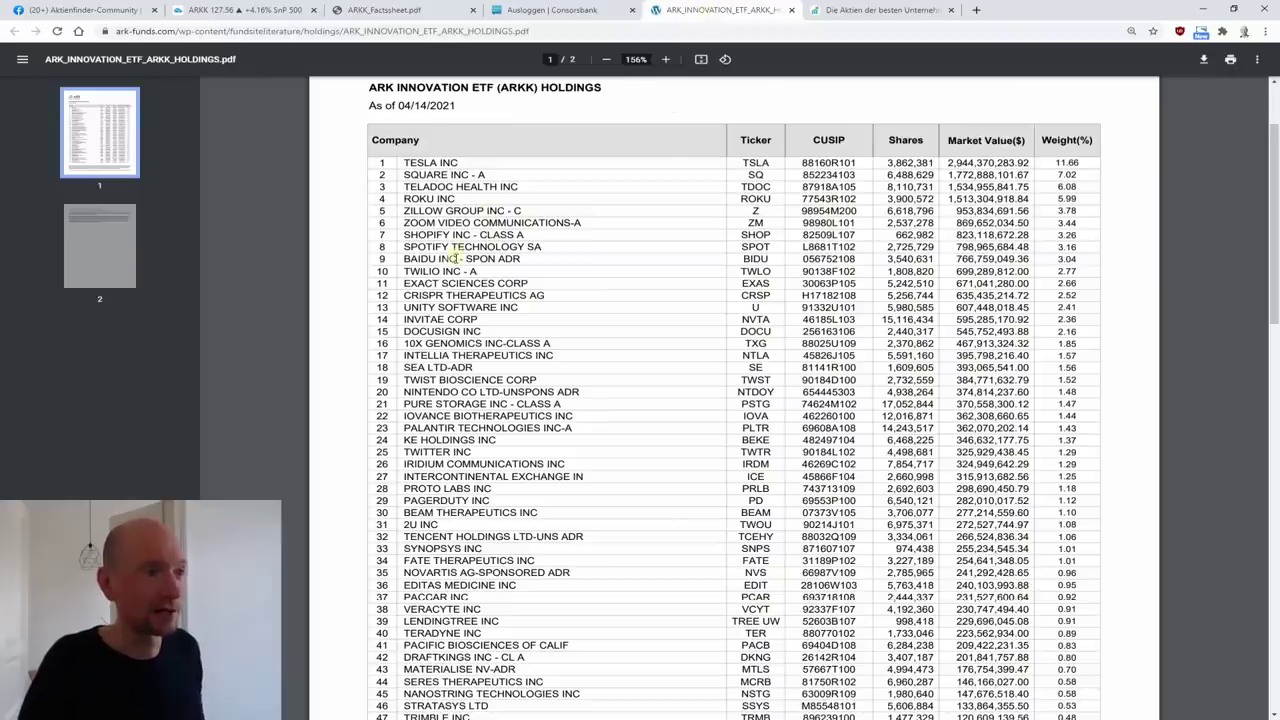
{"action": "scroll", "coordinate": [456, 255], "scroll_direction": "down", "scroll_amount": 4}
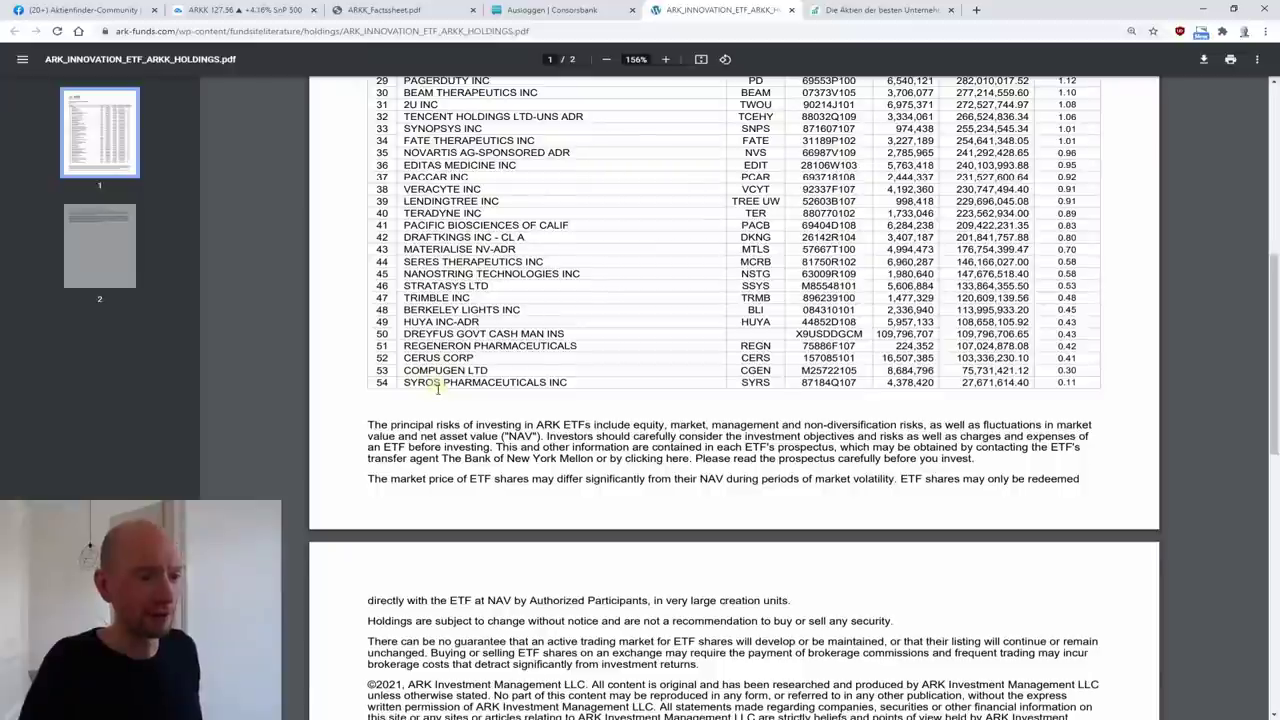
{"action": "scroll", "coordinate": [438, 388], "scroll_direction": "up", "scroll_amount": 5}
{"action": "scroll", "coordinate": [441, 381], "scroll_direction": "down", "scroll_amount": 1}
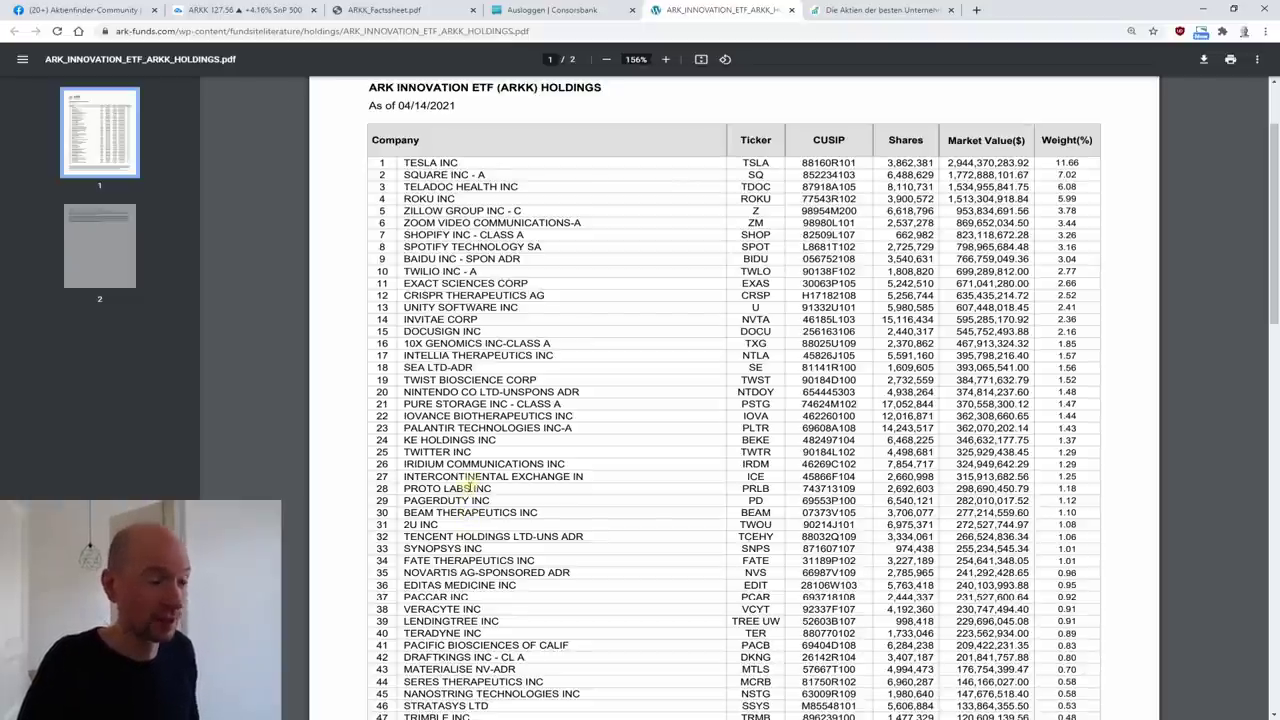
{"action": "scroll", "coordinate": [468, 486], "scroll_direction": "down", "scroll_amount": 1}
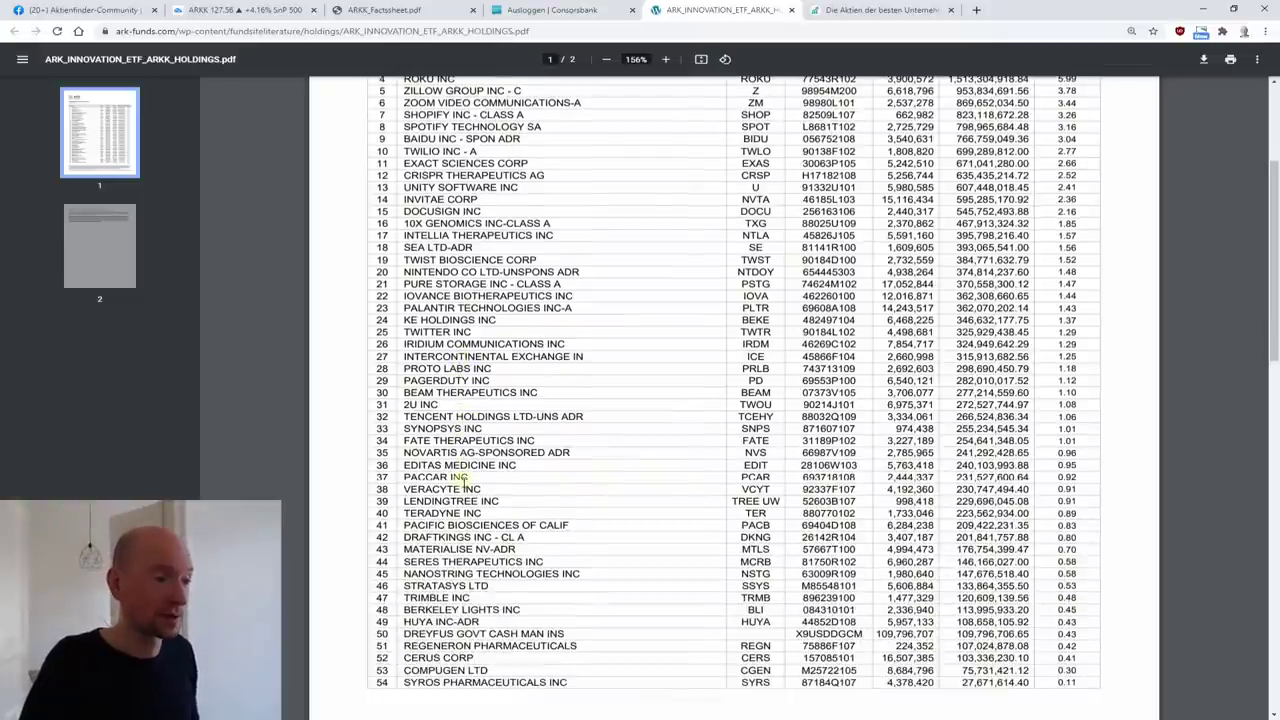
{"action": "scroll", "coordinate": [465, 480], "scroll_direction": "up", "scroll_amount": 1}
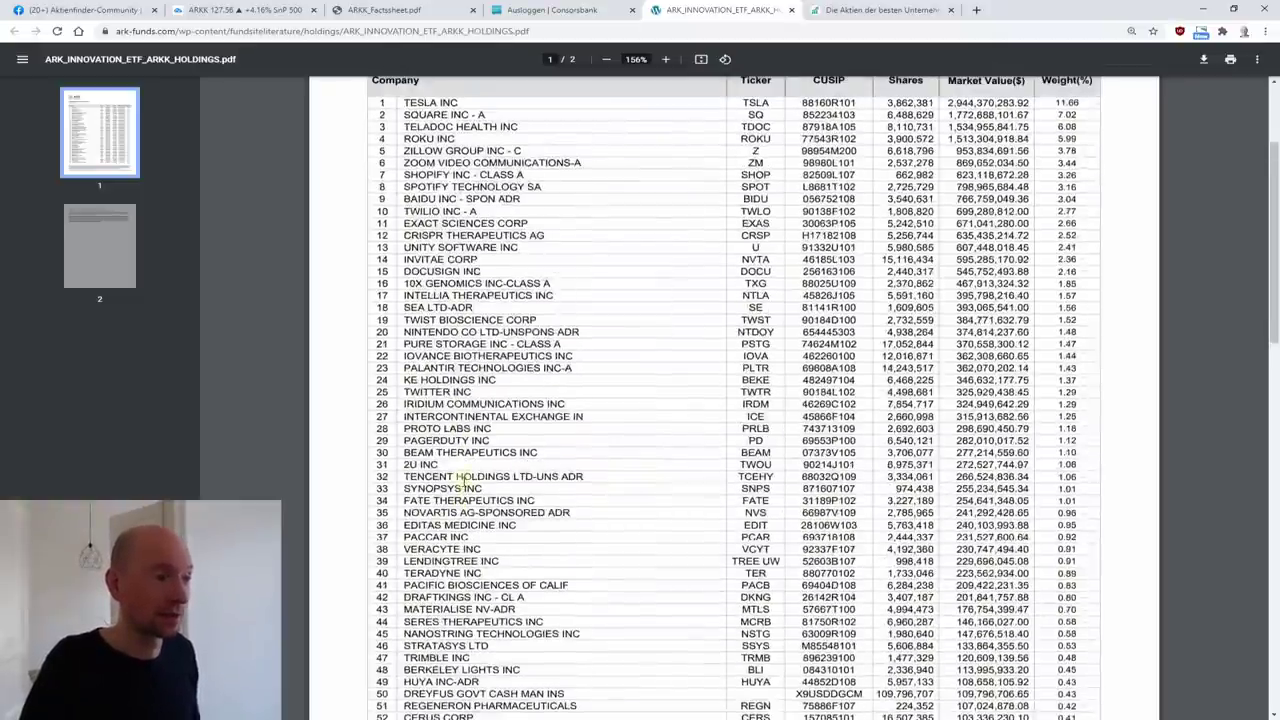
{"action": "scroll", "coordinate": [463, 478], "scroll_direction": "up", "scroll_amount": 1}
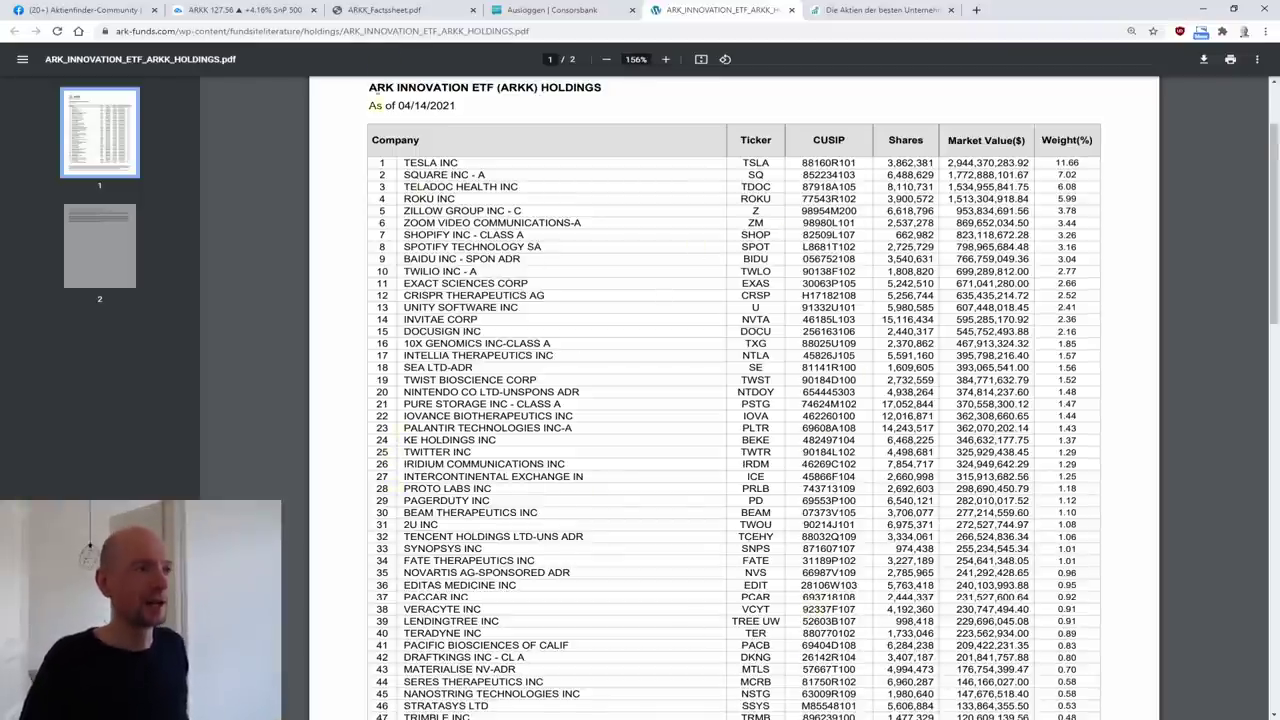
Return to the ARKK fact sheet and review the technology, market capitalization, sector and geographic breakdowns
{"action": "left_click", "coordinate": [392, 12]}
{"action": "scroll", "coordinate": [548, 318], "scroll_direction": "up", "scroll_amount": 7}
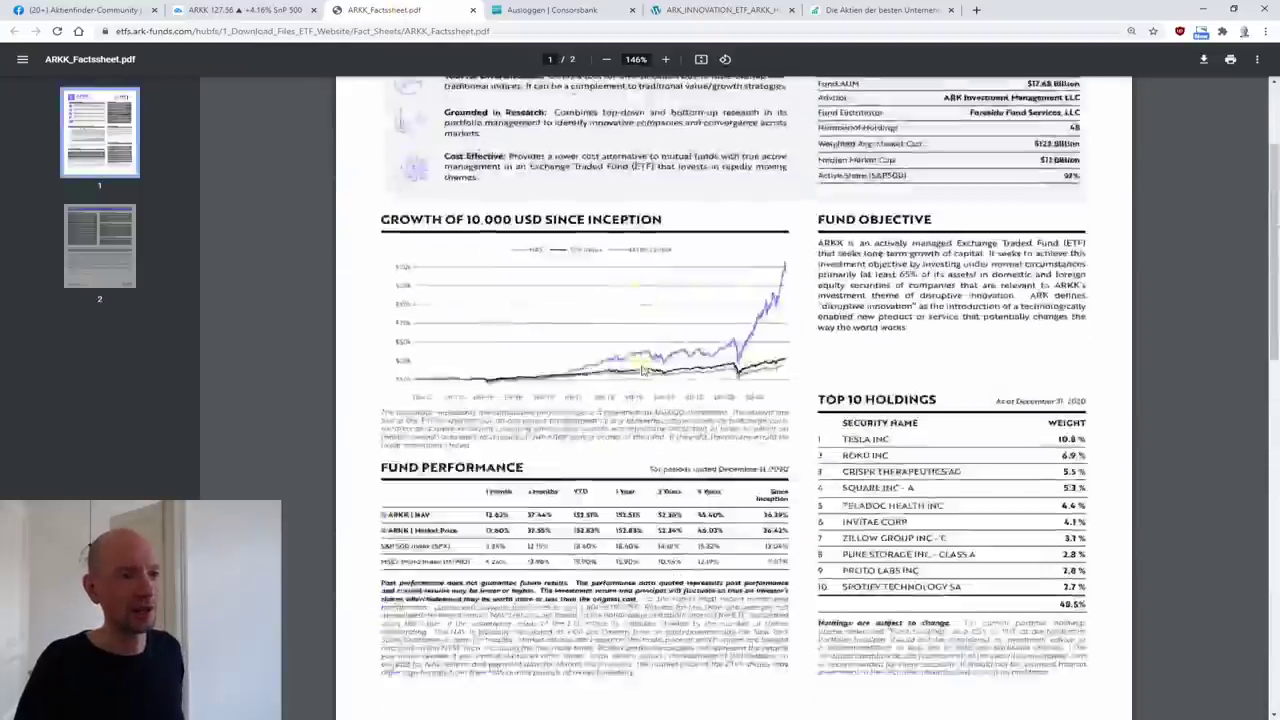
{"action": "scroll", "coordinate": [600, 374], "scroll_direction": "down", "scroll_amount": 5}
{"action": "scroll", "coordinate": [600, 374], "scroll_direction": "down", "scroll_amount": 4}
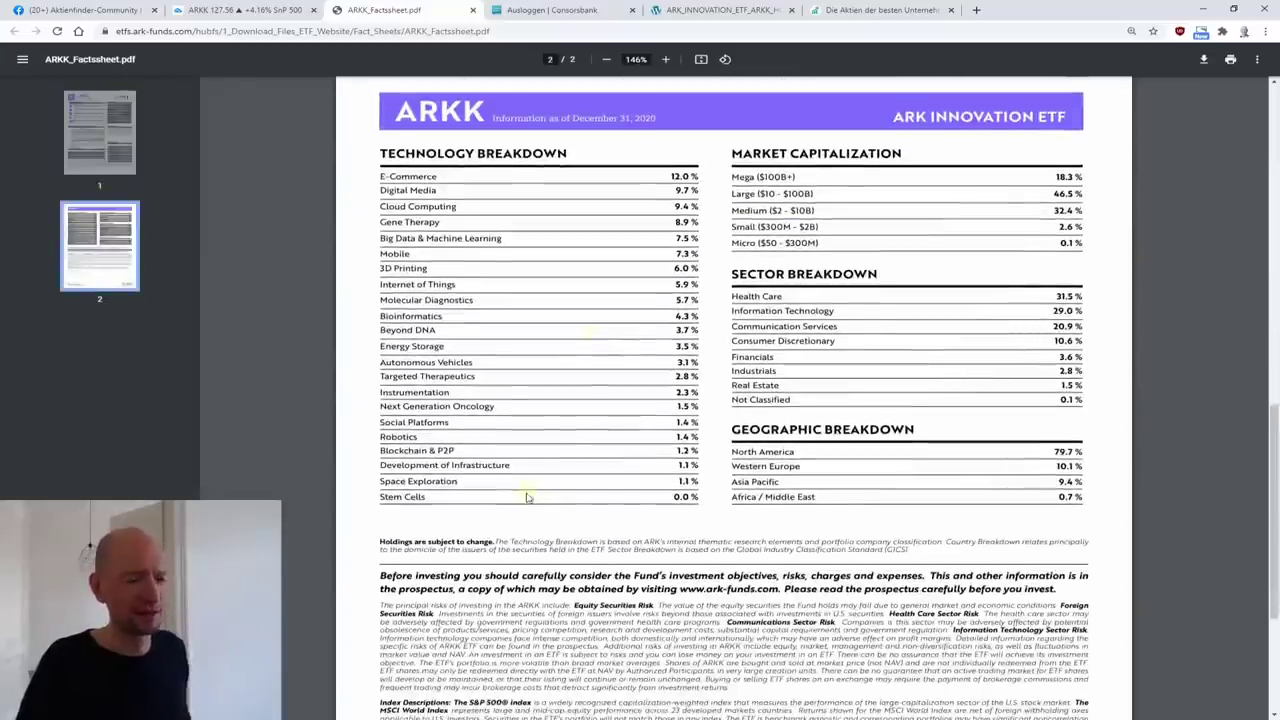
{"action": "scroll", "coordinate": [524, 482], "scroll_direction": "down", "scroll_amount": 1}
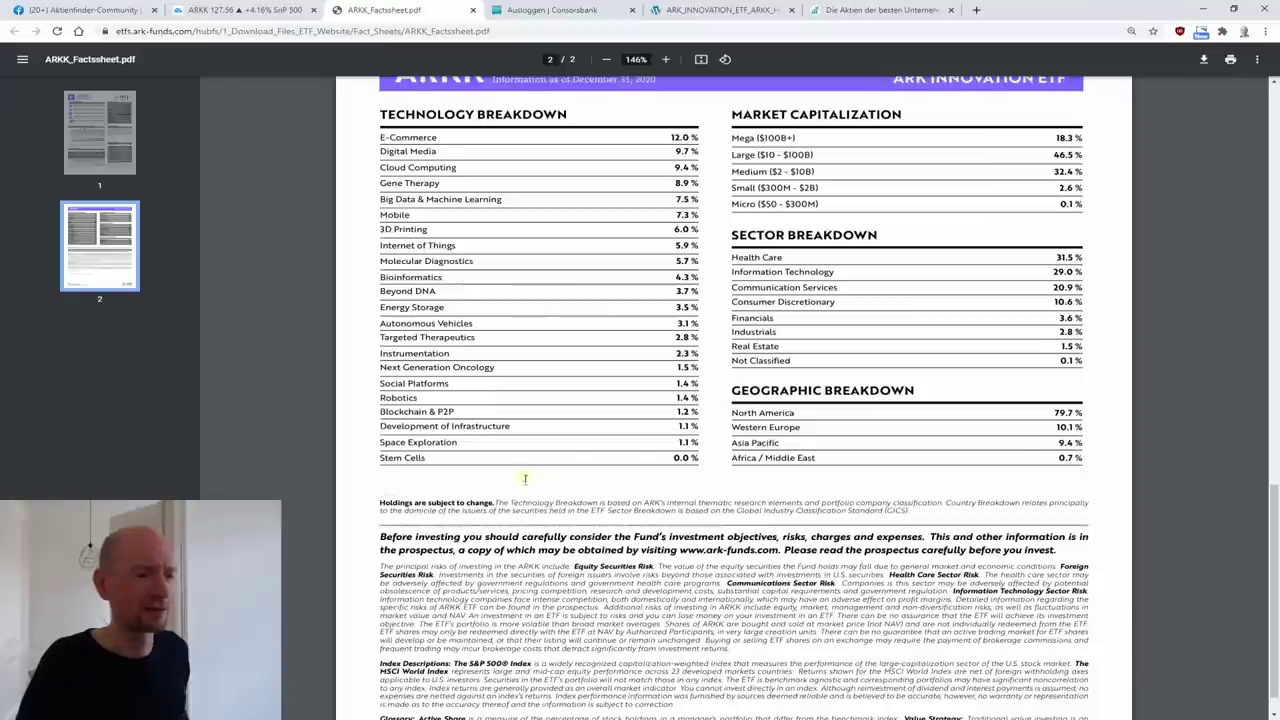
{"action": "scroll", "coordinate": [524, 470], "scroll_direction": "up", "scroll_amount": 5}
Switch to Aktienfinder and examine the AdHoc watchlist's growth, stability, fair value, debt and price gain columns
{"action": "left_click", "coordinate": [690, 11]}
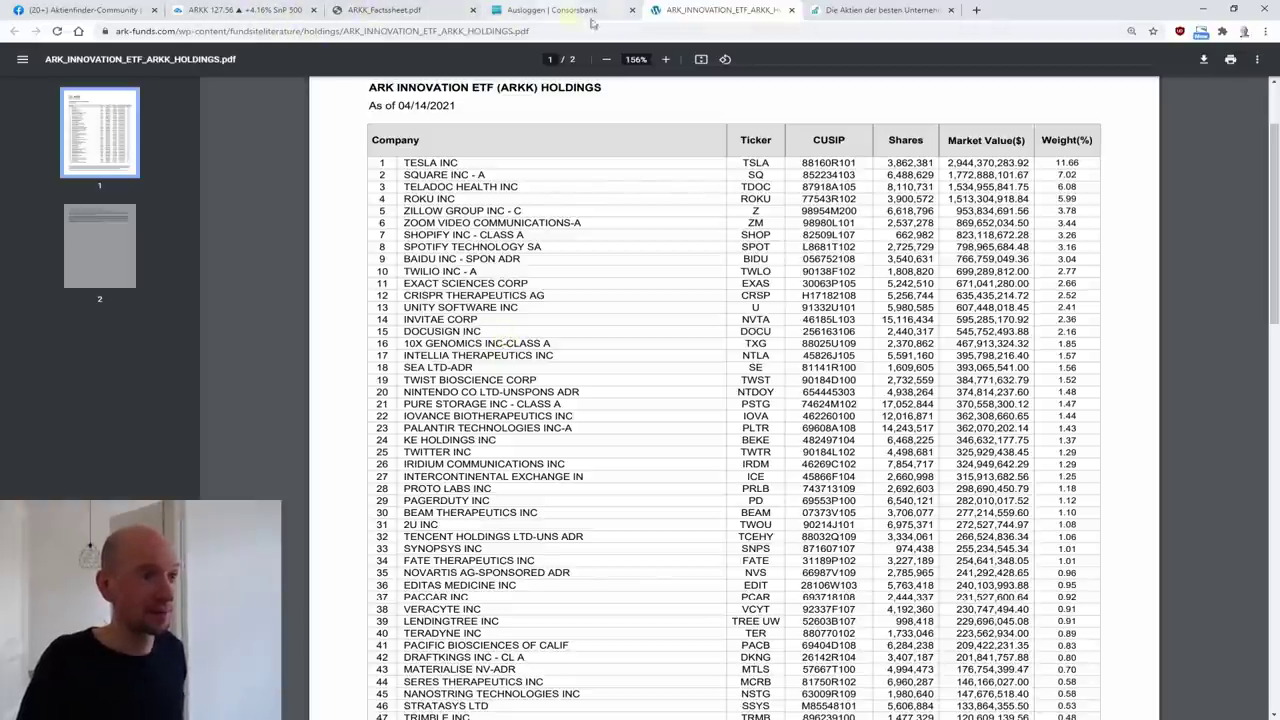
{"action": "left_click", "coordinate": [822, 10]}
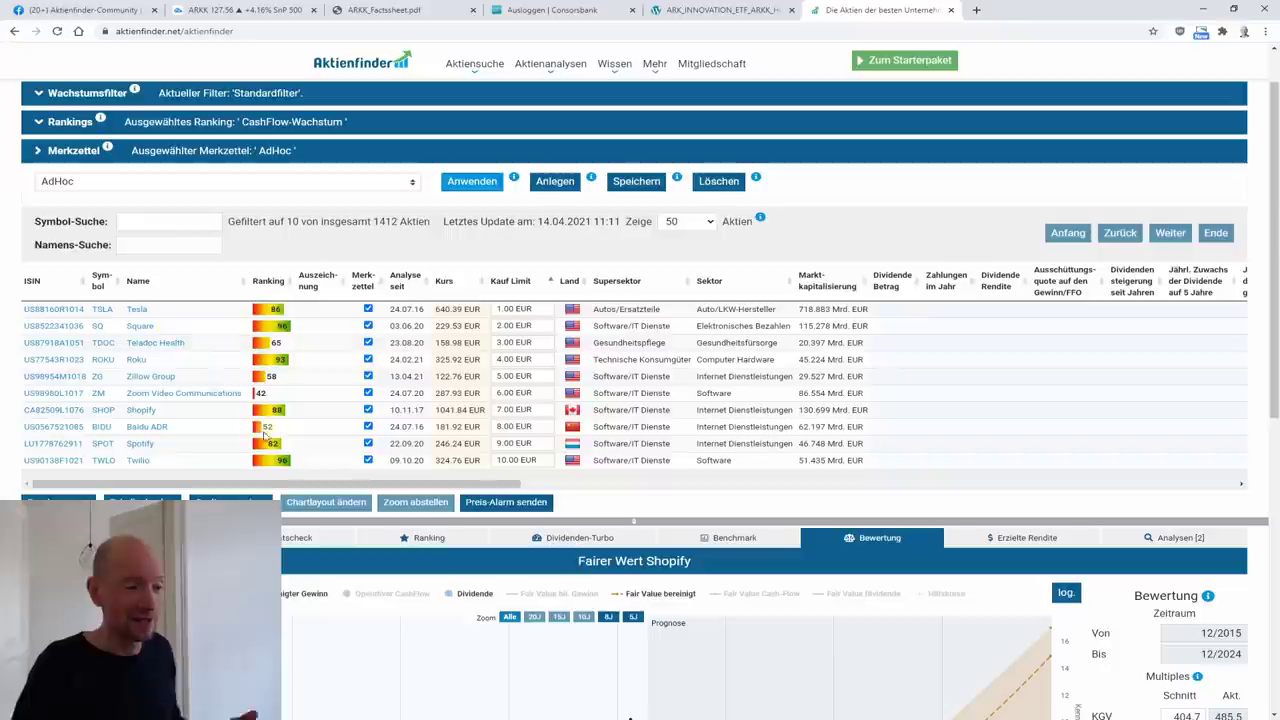
{"action": "left_click_drag", "start_coordinate": [411, 488], "coordinate": [520, 487]}
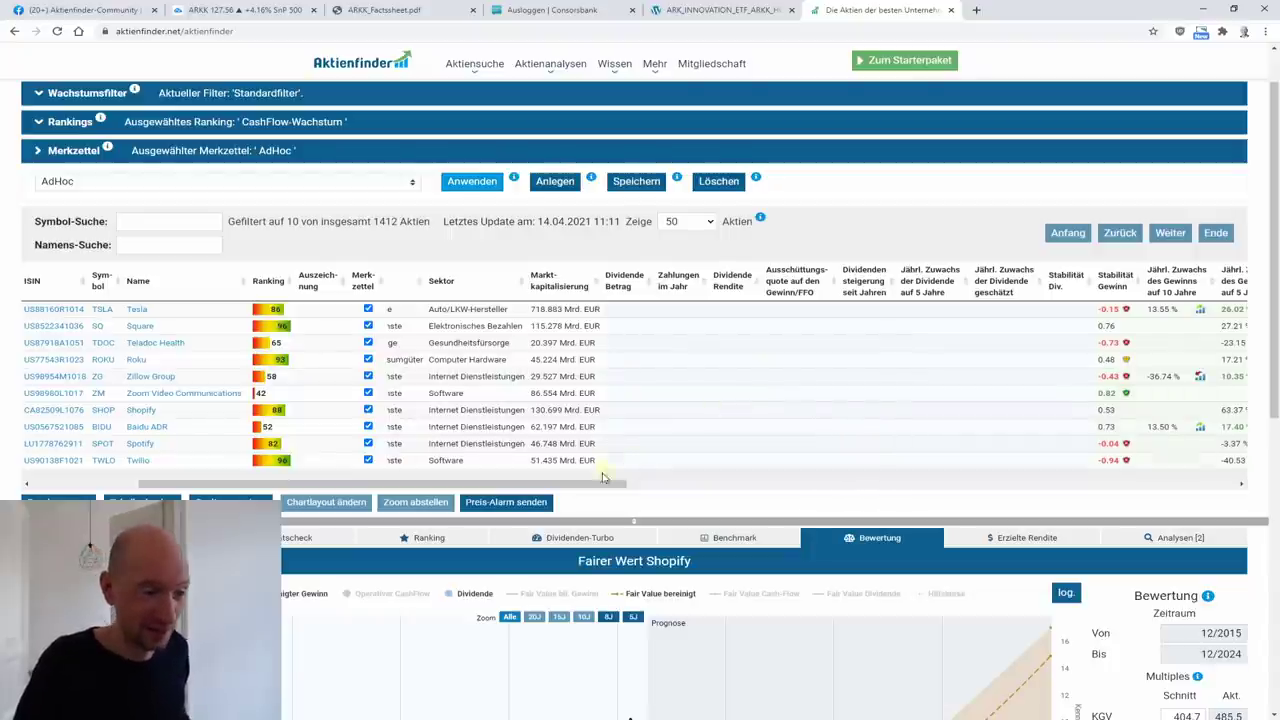
{"action": "left_click_drag", "start_coordinate": [578, 488], "coordinate": [861, 497]}
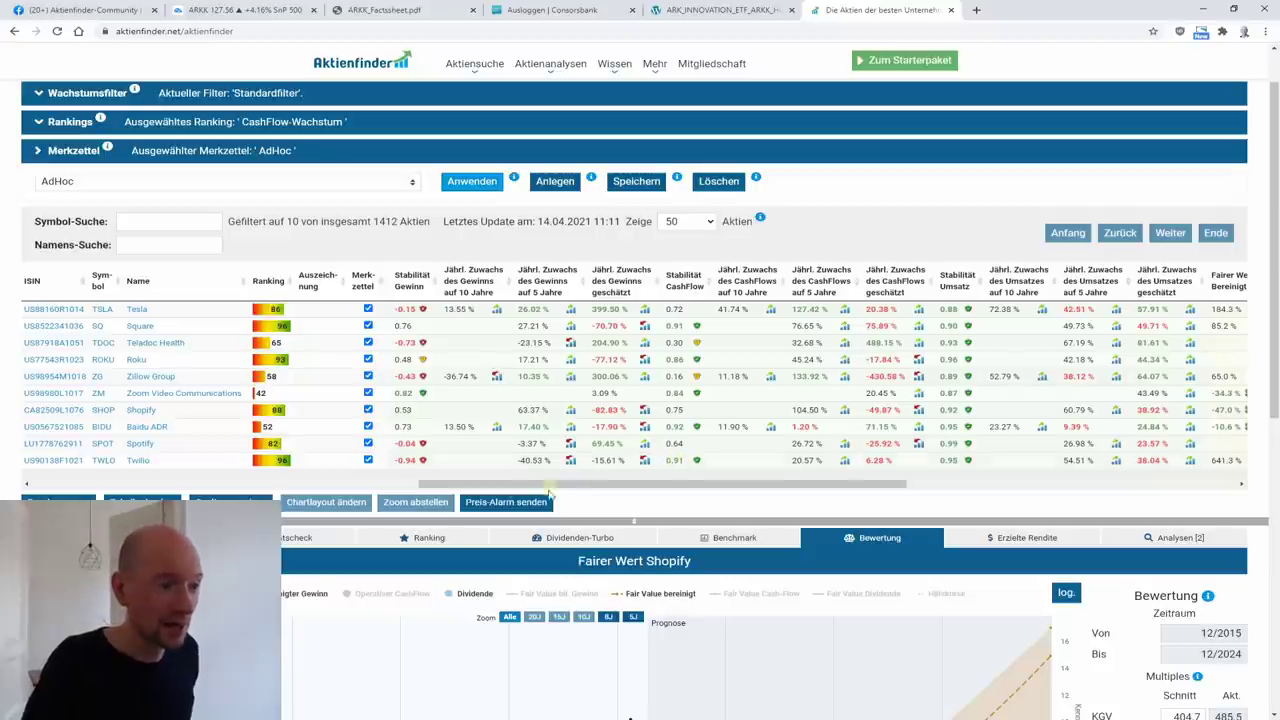
{"action": "left_click_drag", "start_coordinate": [551, 486], "coordinate": [603, 486]}
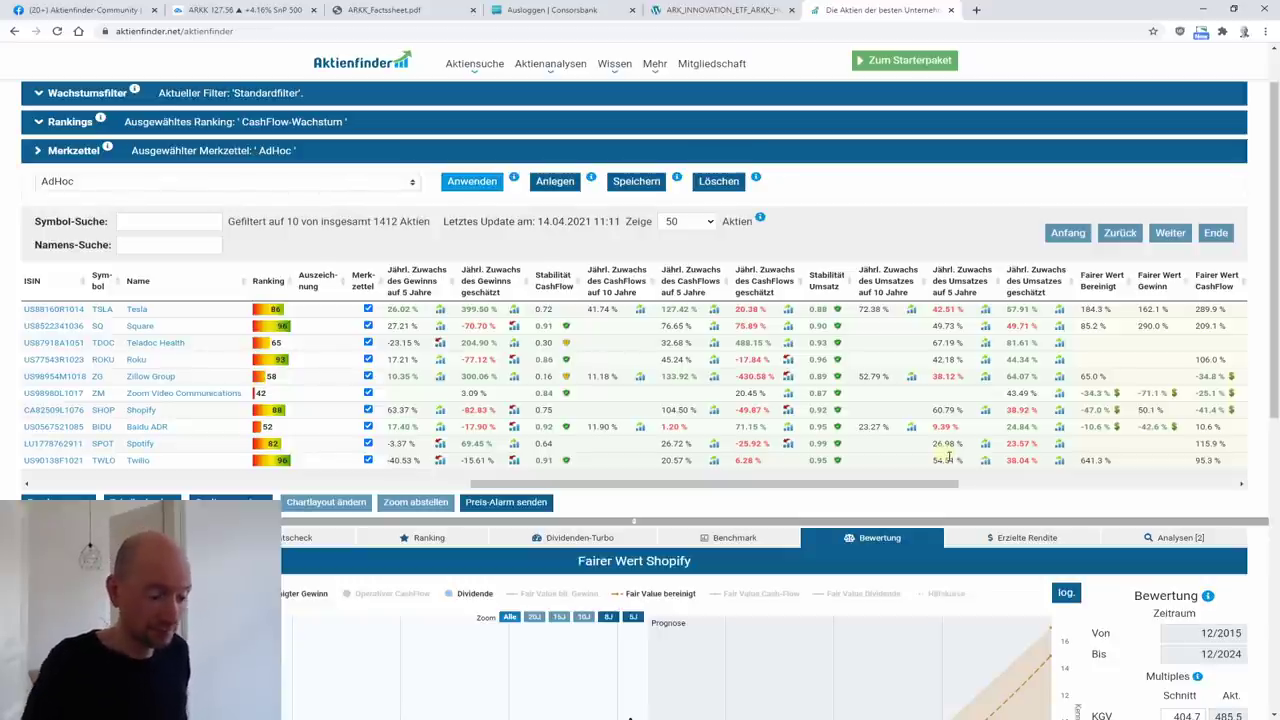
{"action": "left_click_drag", "start_coordinate": [940, 486], "coordinate": [1215, 486]}
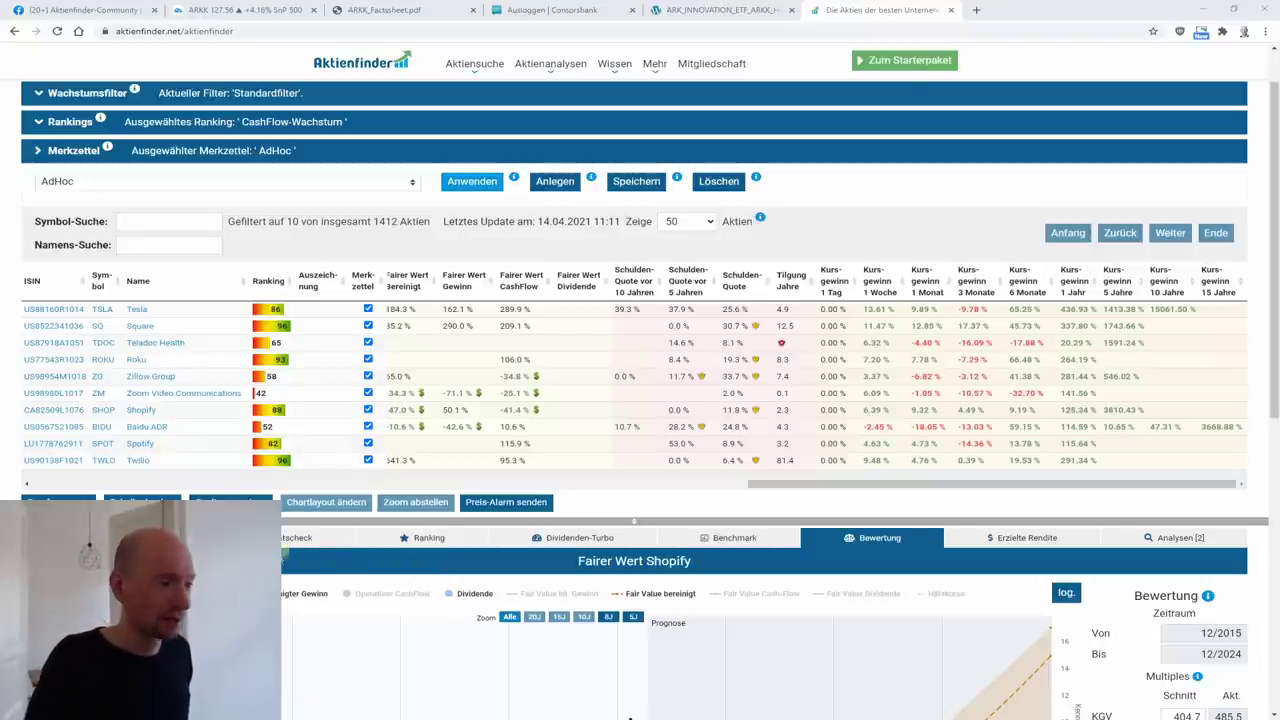
Display the Qualitätscheck for Shopify and change the chart layout
{"action": "left_click", "coordinate": [300, 537]}
{"action": "left_click", "coordinate": [328, 502]}
{"action": "scroll", "coordinate": [332, 505], "scroll_direction": "down", "scroll_amount": 2}
{"action": "scroll", "coordinate": [196, 489], "scroll_direction": "up", "scroll_amount": 1}
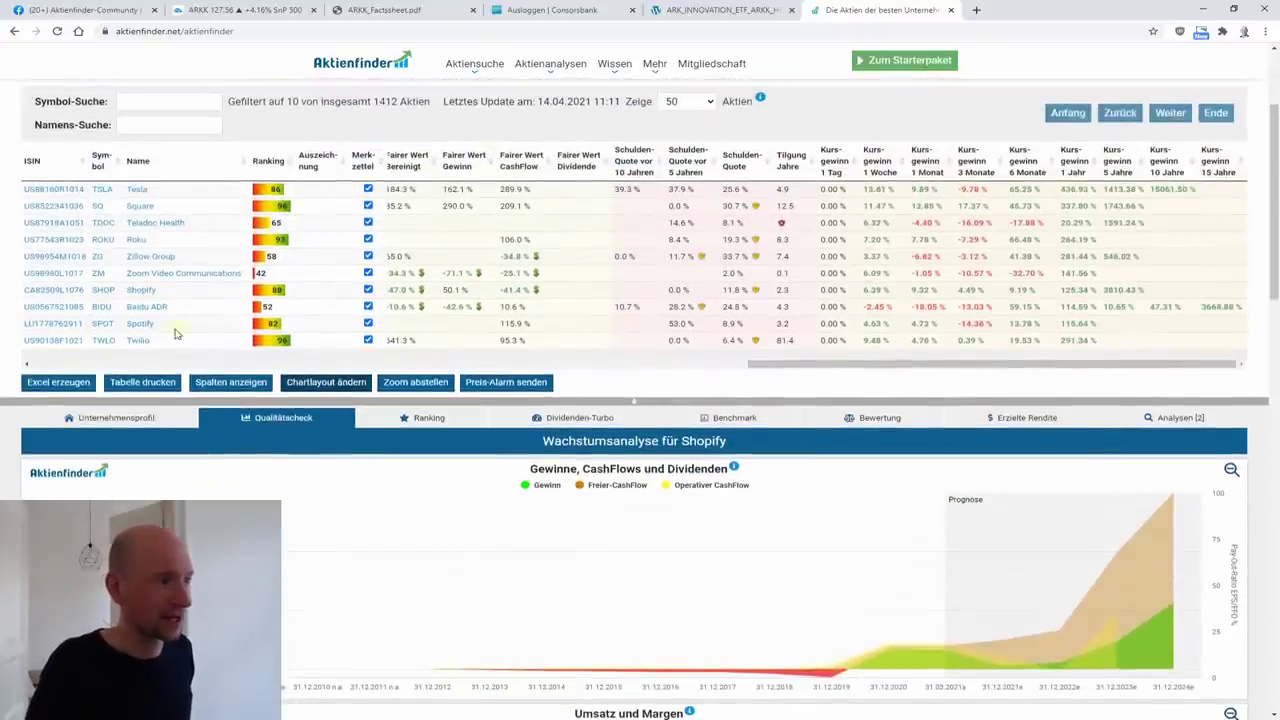
Load Tesla's growth analysis and add the Operative Marge series to its Umsatz und Margen chart
{"action": "left_click", "coordinate": [213, 195]}
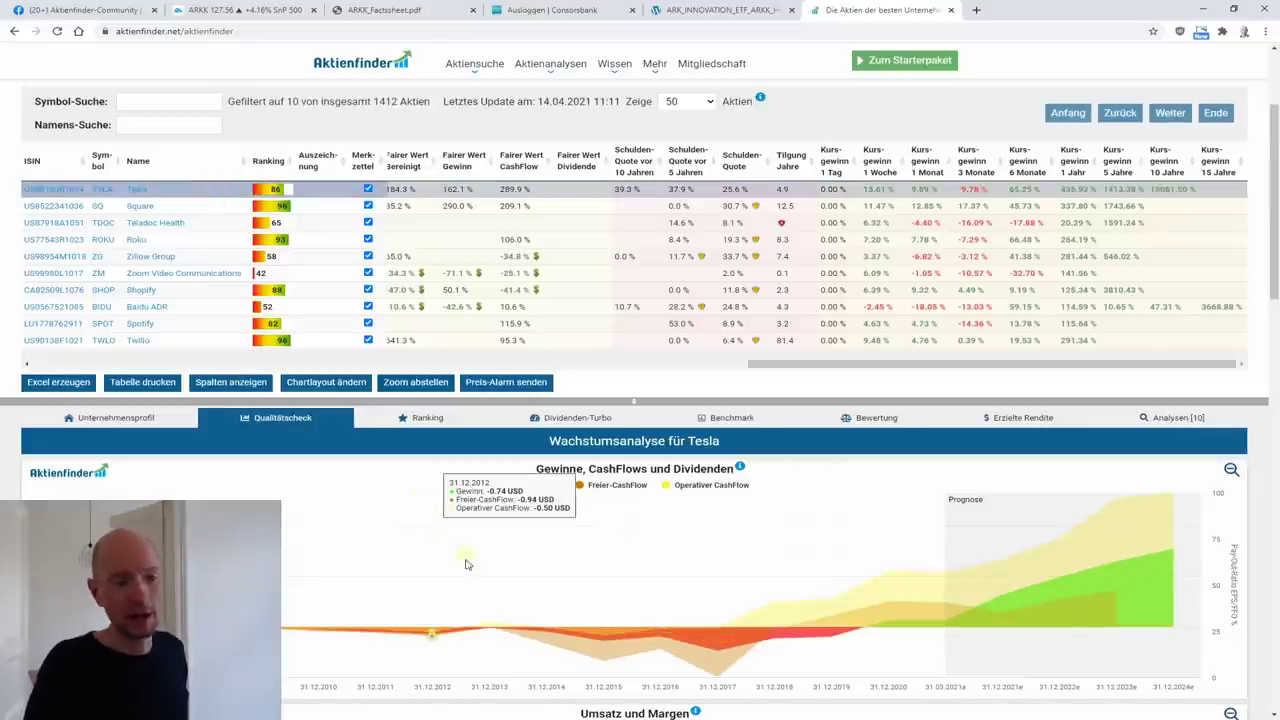
{"action": "scroll", "coordinate": [445, 545], "scroll_direction": "down", "scroll_amount": 2}
{"action": "scroll", "coordinate": [448, 552], "scroll_direction": "down", "scroll_amount": 1}
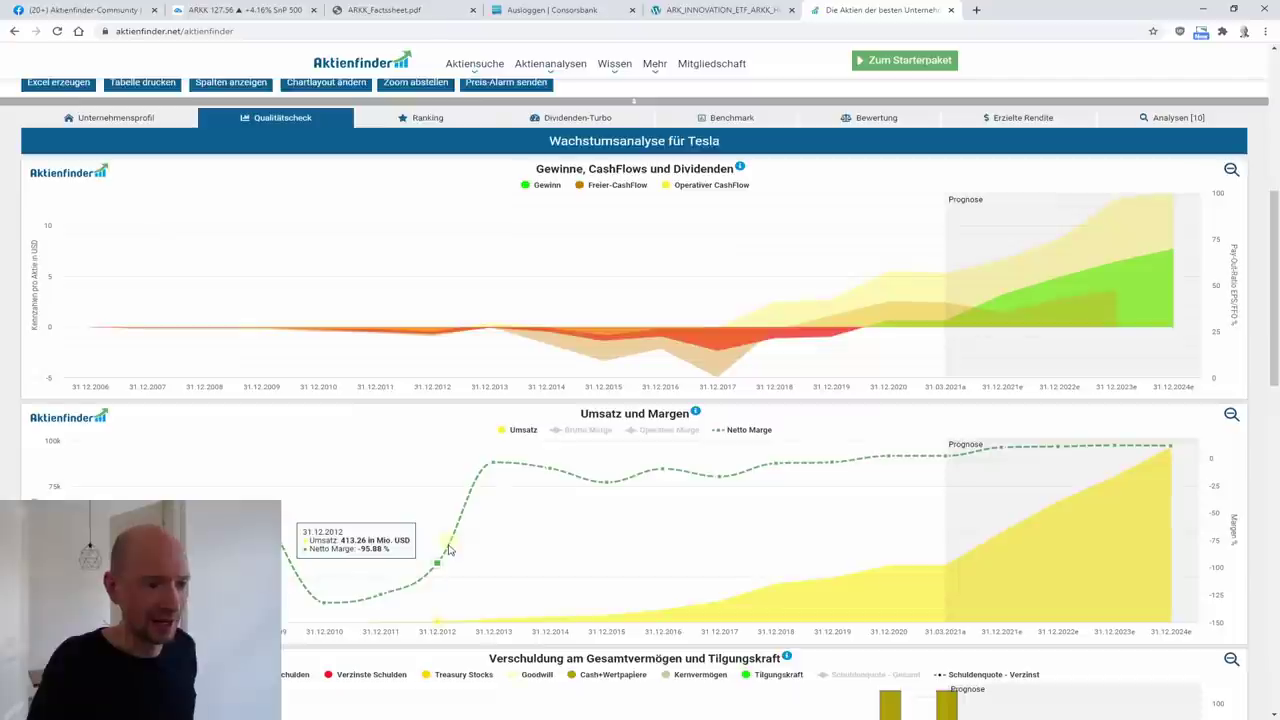
{"action": "left_click", "coordinate": [669, 437]}
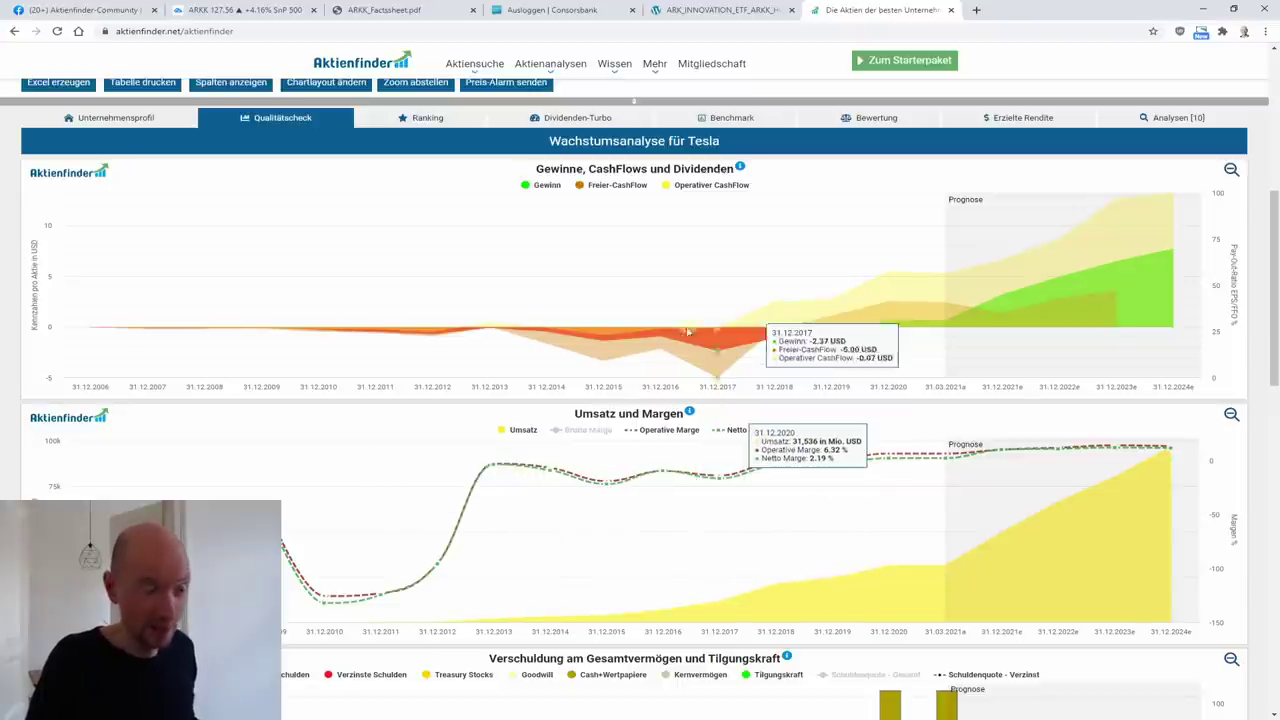
Load Teladoc Health's growth analysis and add the Operative Marge series to its Umsatz und Margen chart
{"action": "scroll", "coordinate": [688, 331], "scroll_direction": "up", "scroll_amount": 3}
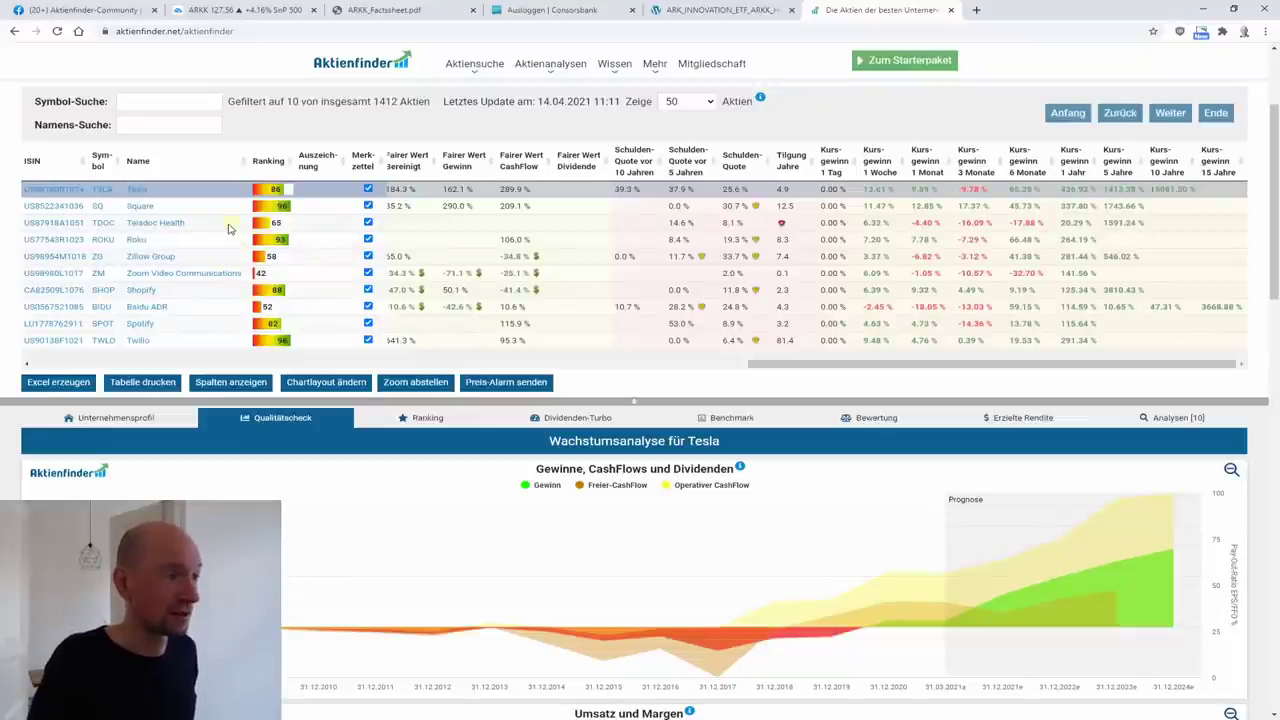
{"action": "left_click", "coordinate": [228, 228]}
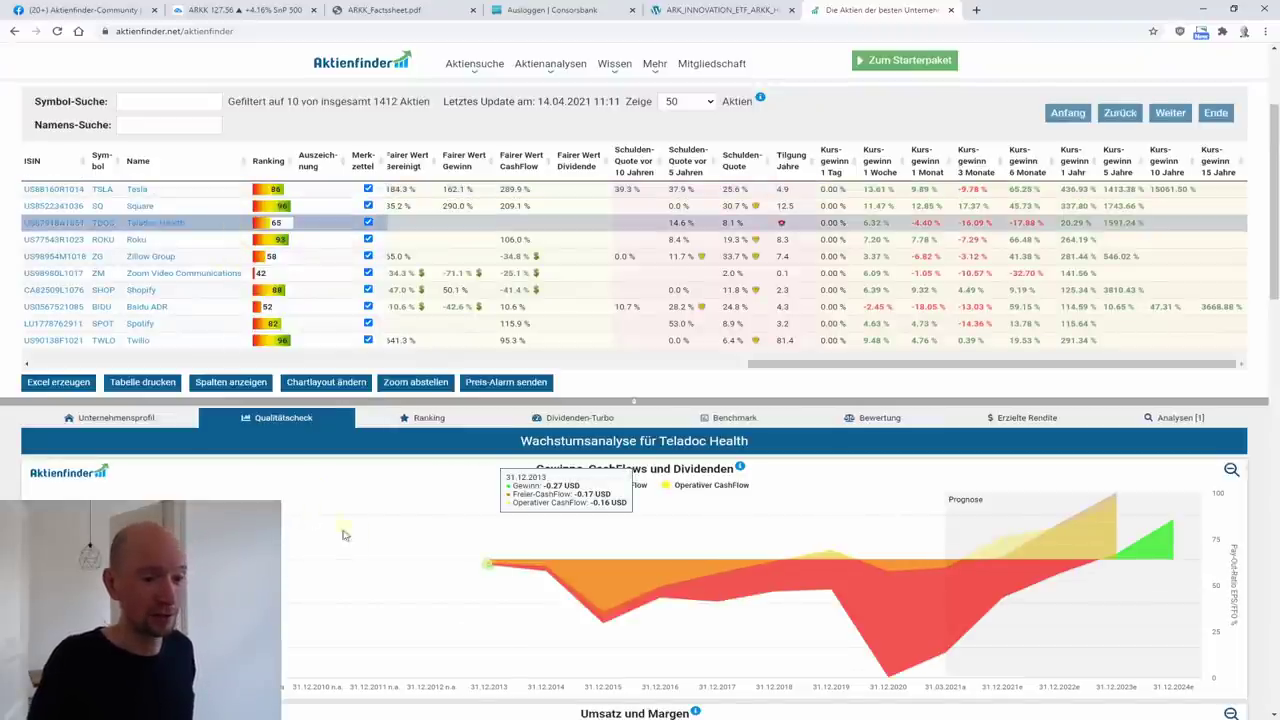
{"action": "scroll", "coordinate": [481, 499], "scroll_direction": "down", "scroll_amount": 1}
{"action": "scroll", "coordinate": [481, 499], "scroll_direction": "down", "scroll_amount": 3}
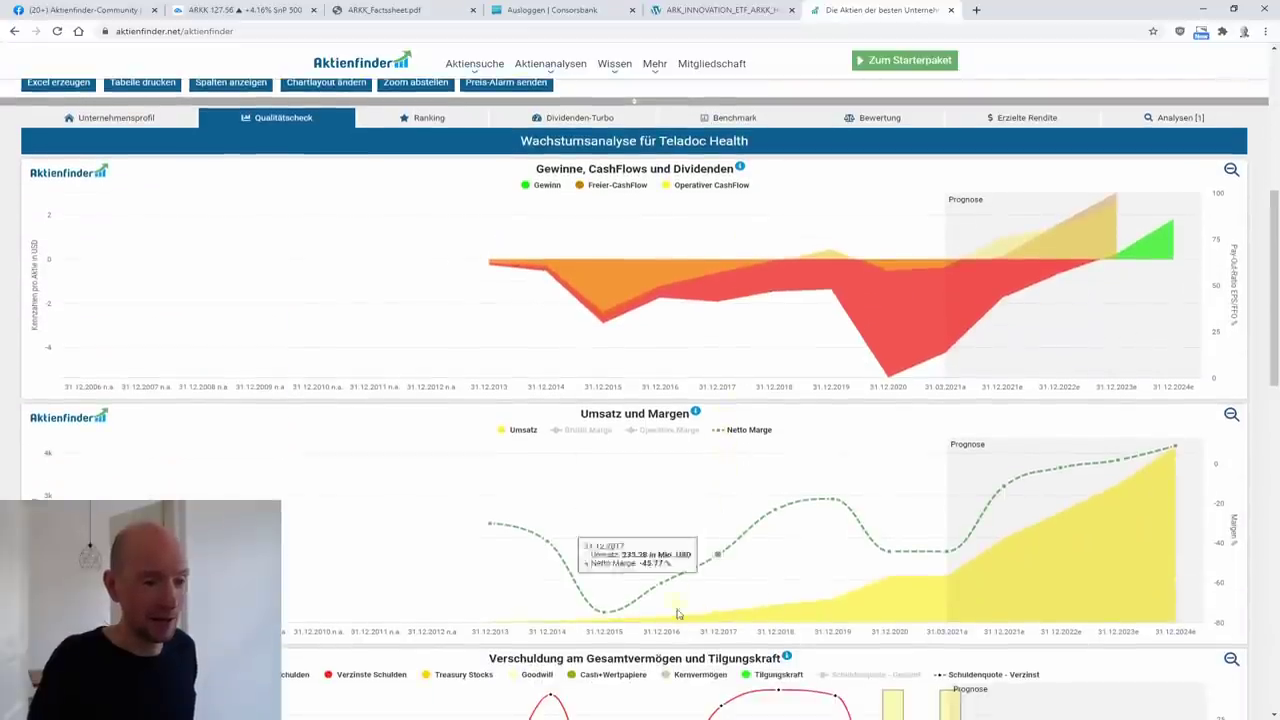
{"action": "left_click", "coordinate": [679, 432]}
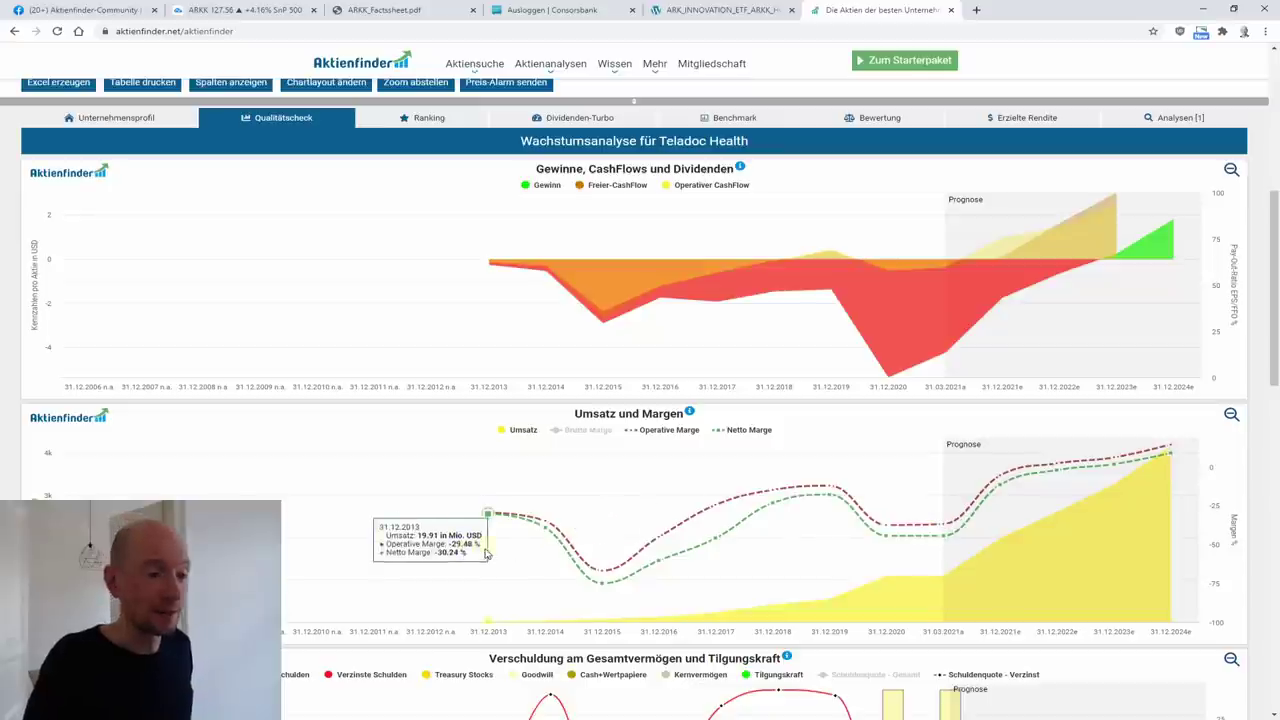
Load Zillow Group's growth analysis and examine its earnings, cash flow, revenue and margin charts
{"action": "scroll", "coordinate": [485, 547], "scroll_direction": "up", "scroll_amount": 3}
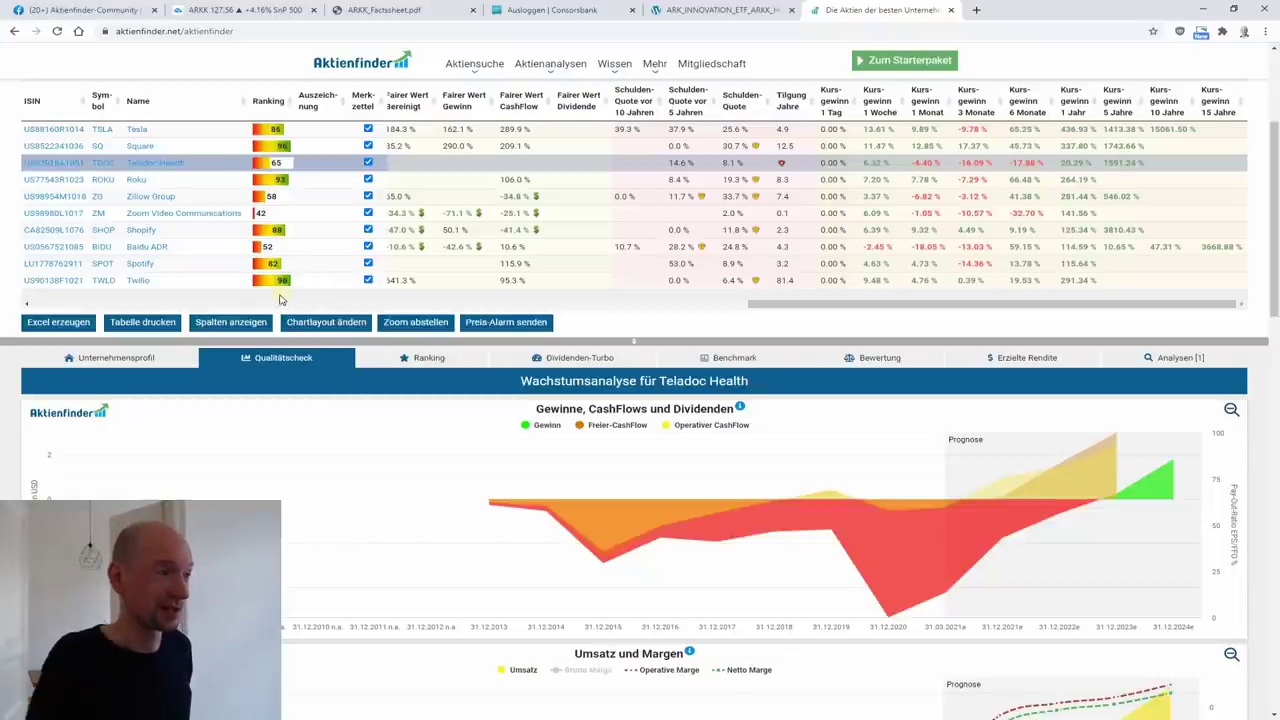
{"action": "left_click", "coordinate": [231, 203]}
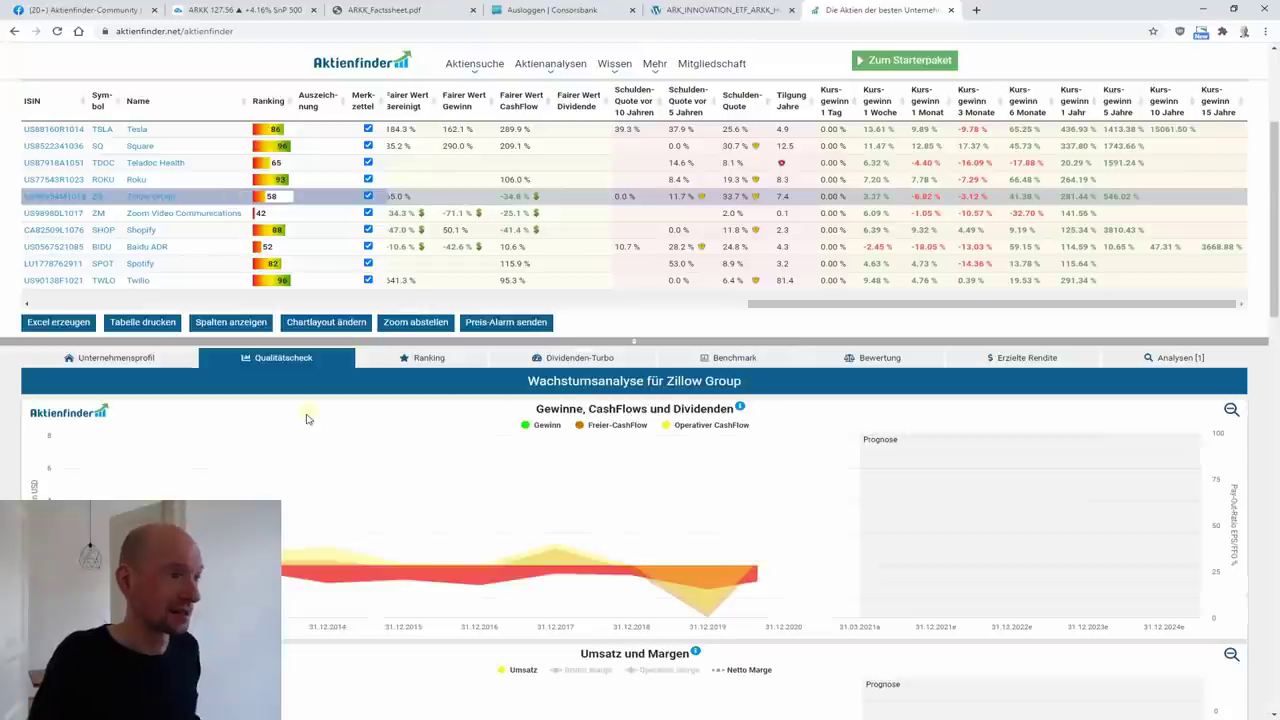
{"action": "scroll", "coordinate": [286, 473], "scroll_direction": "down", "scroll_amount": 2}
{"action": "scroll", "coordinate": [286, 473], "scroll_direction": "down", "scroll_amount": 1}
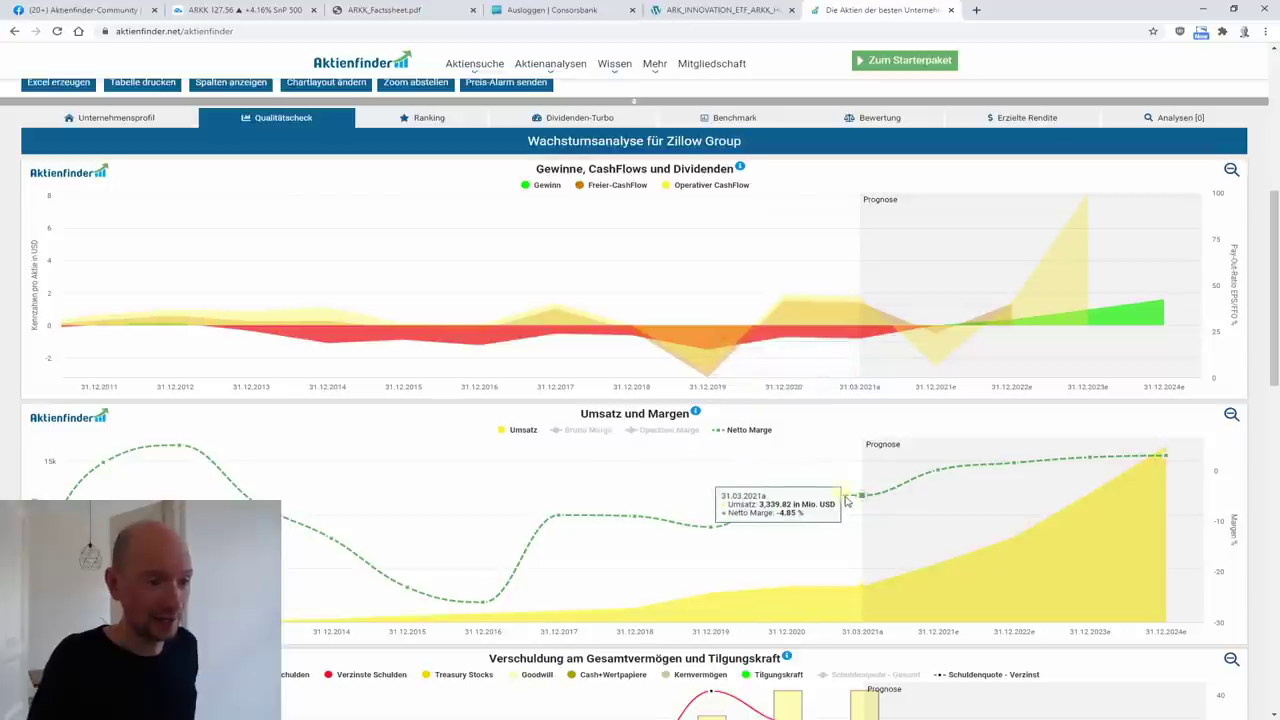
{"action": "scroll", "coordinate": [327, 470], "scroll_direction": "up", "scroll_amount": 3}
{"action": "scroll", "coordinate": [327, 500], "scroll_direction": "down", "scroll_amount": 3}
{"action": "scroll", "coordinate": [360, 450], "scroll_direction": "up", "scroll_amount": 3}
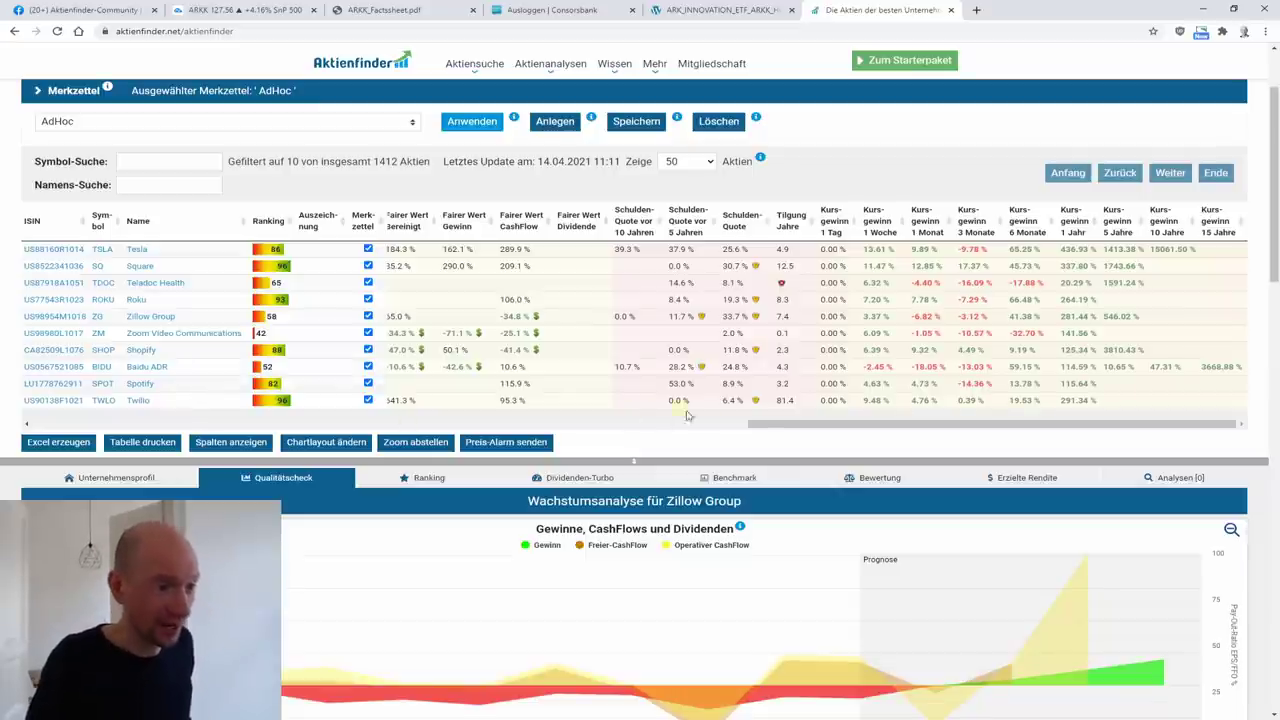
Bring the watchlist's first columns back into view and examine Square's growth analysis charts
{"action": "left_click_drag", "start_coordinate": [797, 423], "coordinate": [172, 462]}
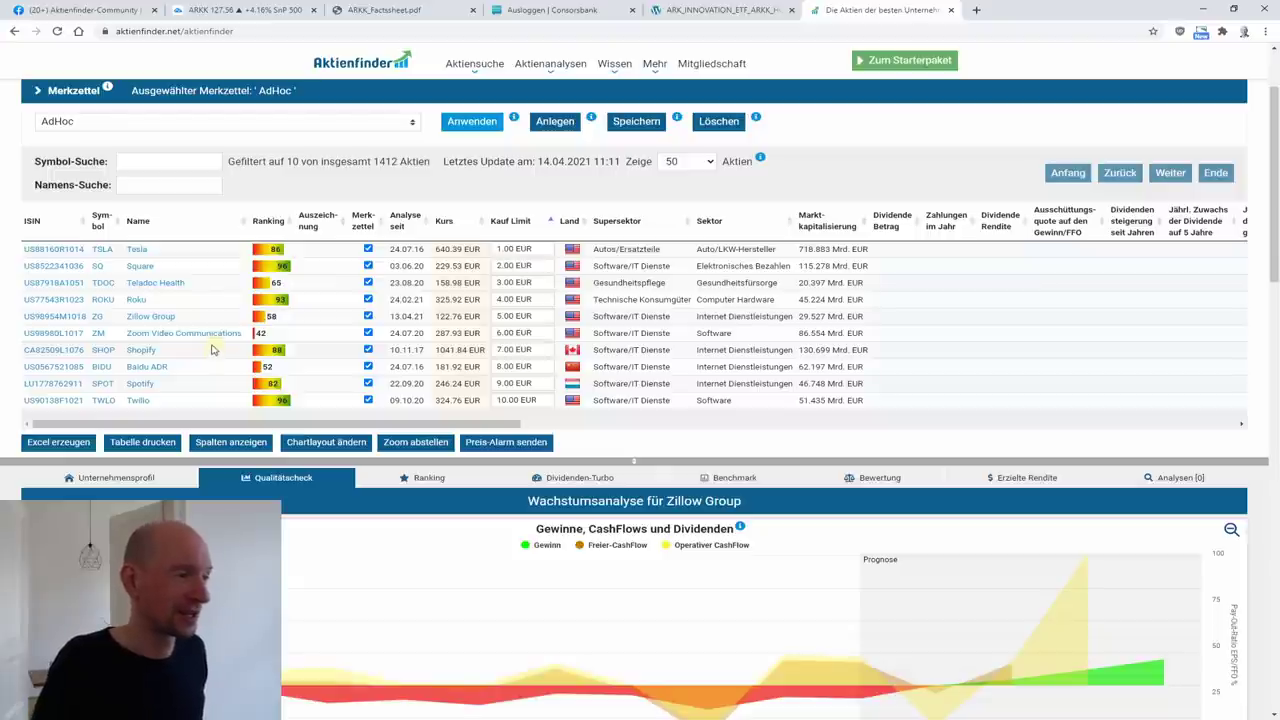
{"action": "left_click", "coordinate": [208, 268]}
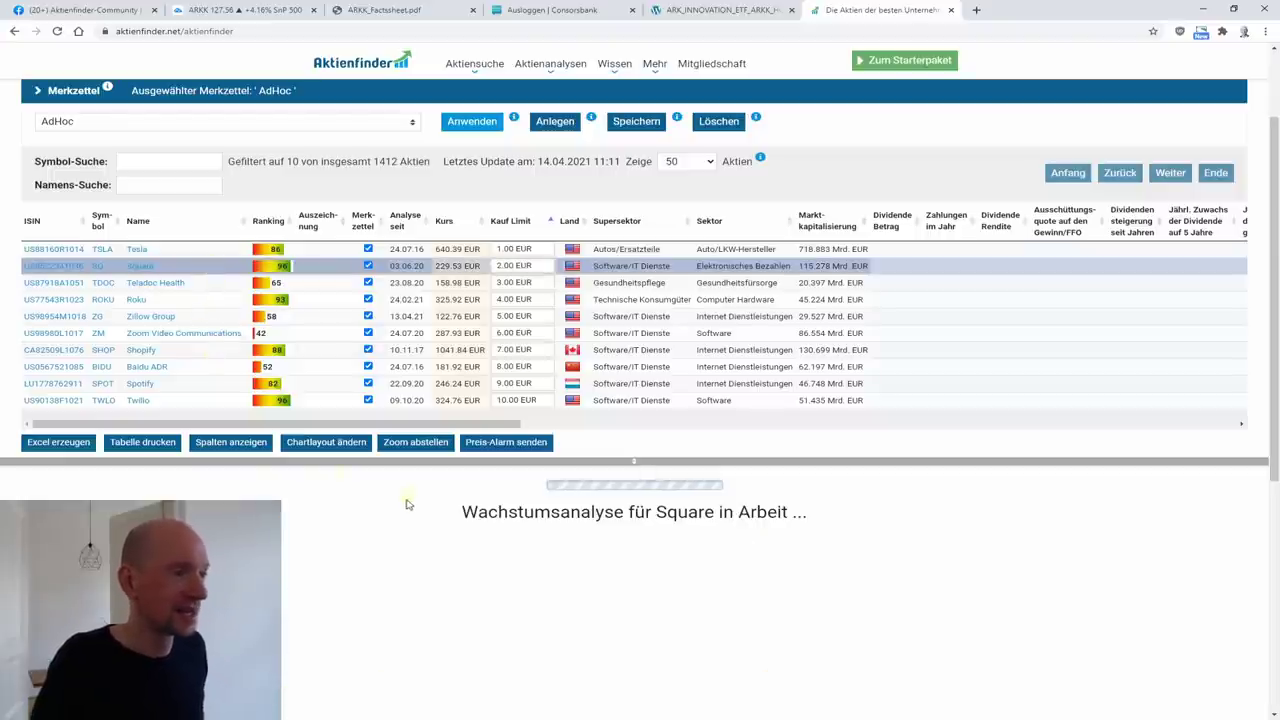
{"action": "scroll", "coordinate": [866, 624], "scroll_direction": "down", "scroll_amount": 3}
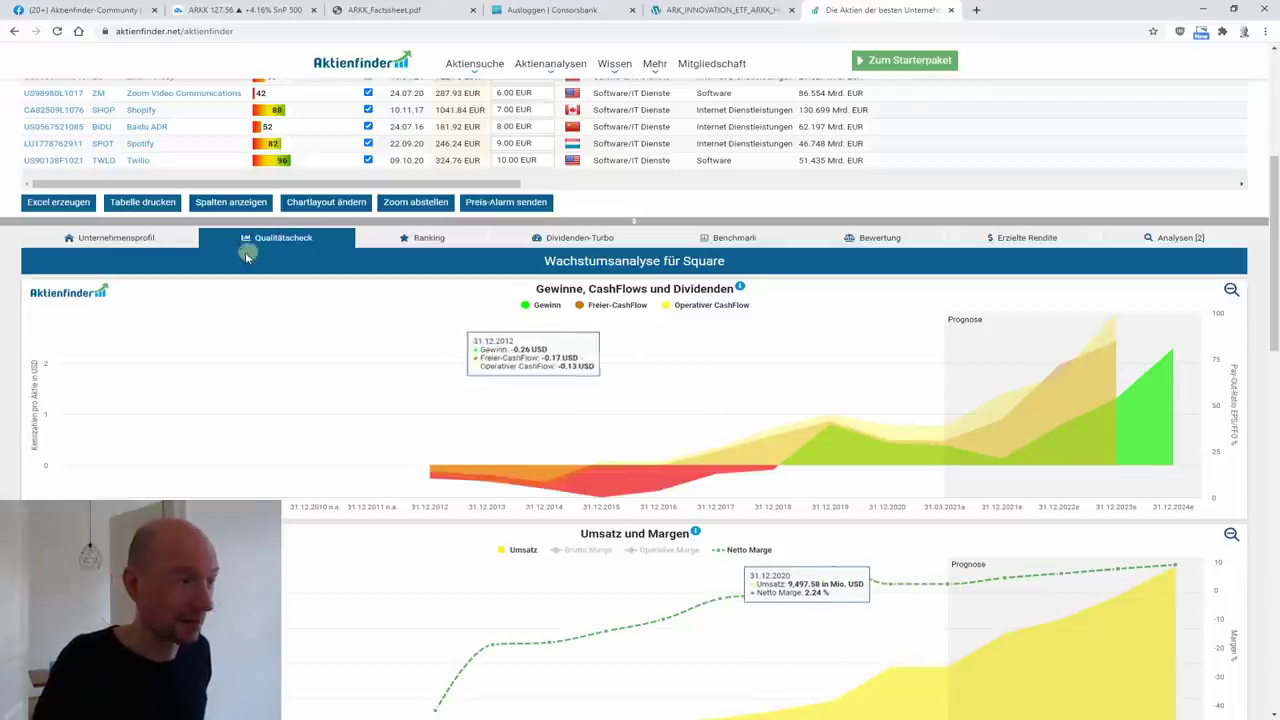
Load Shopify's growth analysis and examine its earnings, cash flow, revenue and margin charts
{"action": "scroll", "coordinate": [247, 257], "scroll_direction": "up", "scroll_amount": 3}
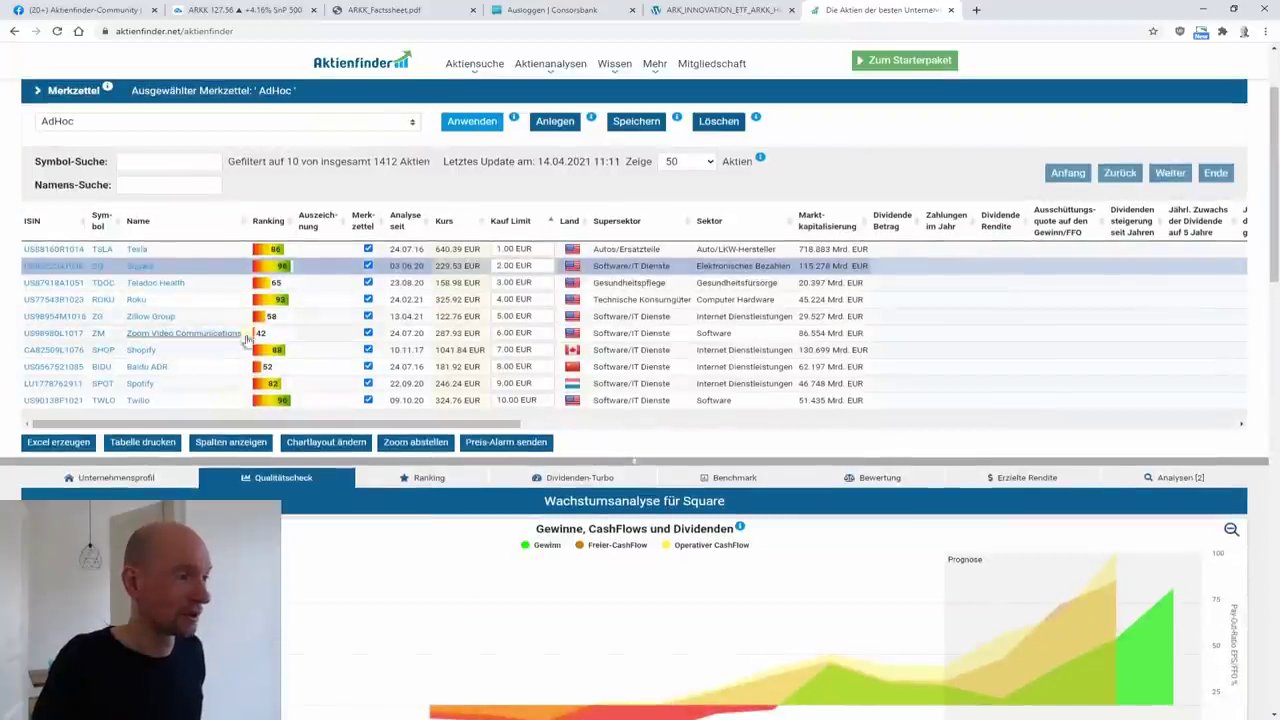
{"action": "left_click", "coordinate": [196, 352]}
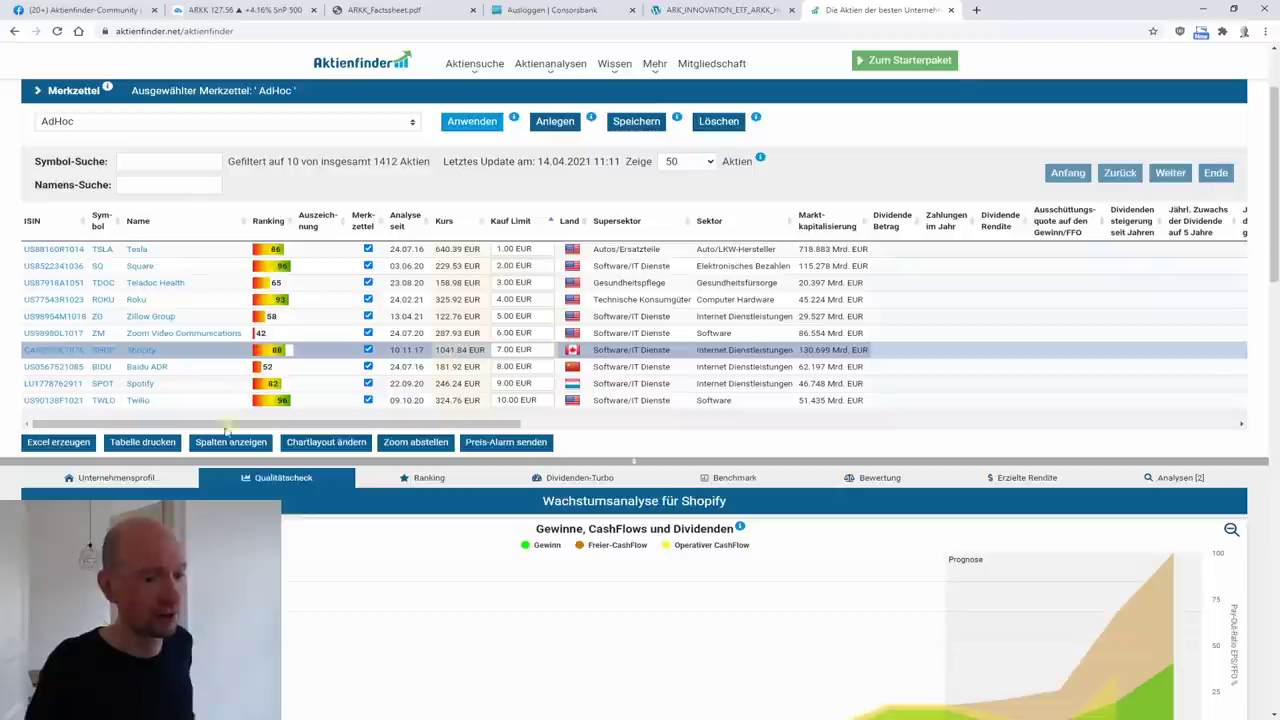
{"action": "scroll", "coordinate": [223, 403], "scroll_direction": "down", "scroll_amount": 3}
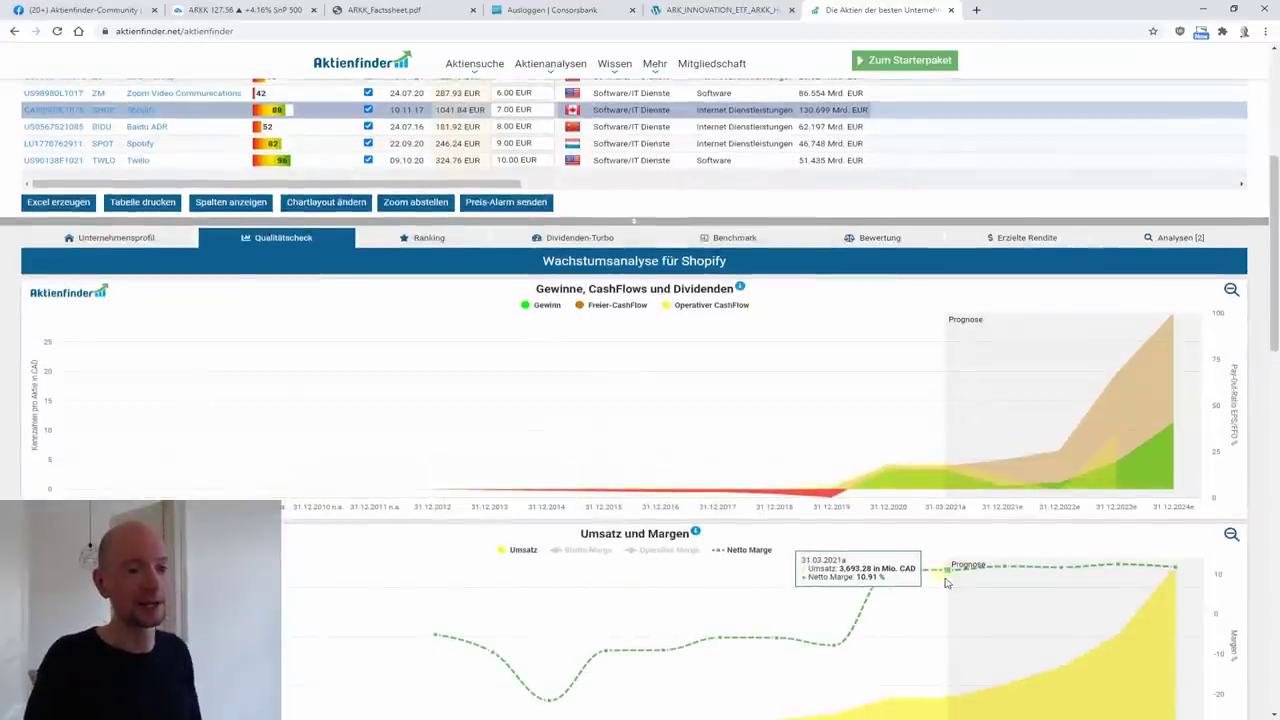
{"action": "scroll", "coordinate": [392, 580], "scroll_direction": "up", "scroll_amount": 3}
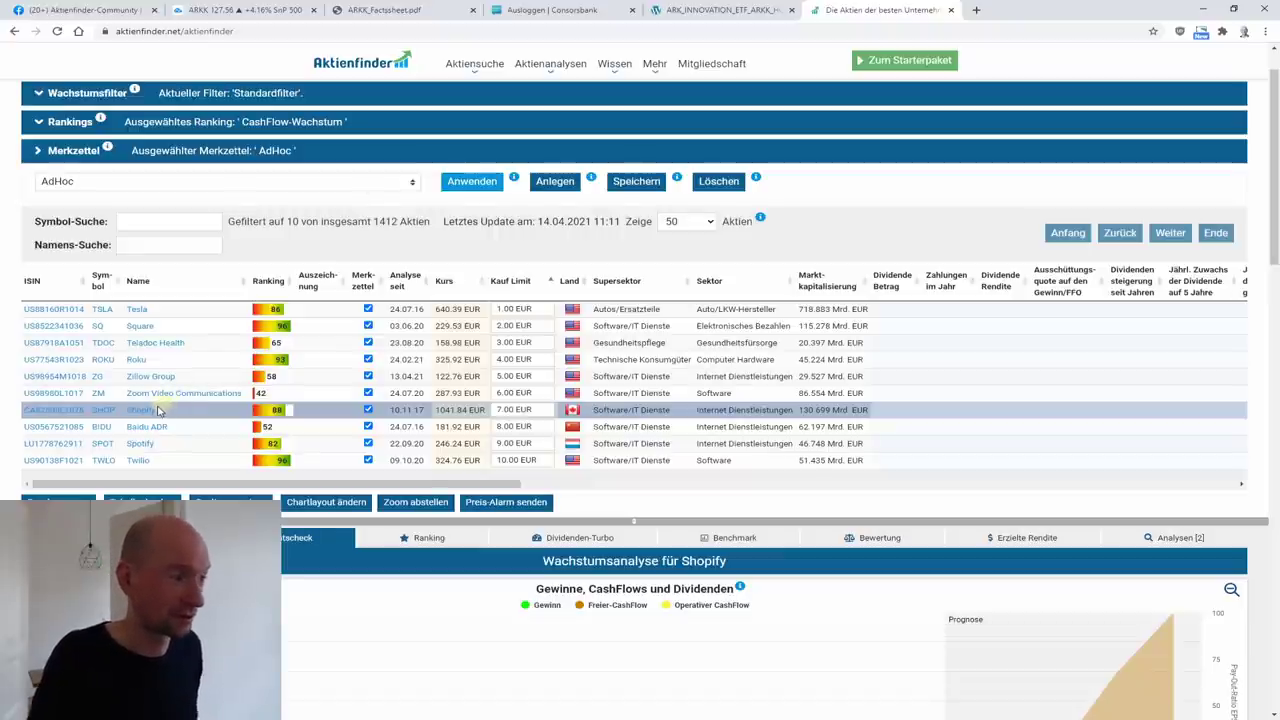
Load Tesla from the watchlist and bring up its Bewertung with the Fairer Wert chart
{"action": "left_click", "coordinate": [216, 314]}
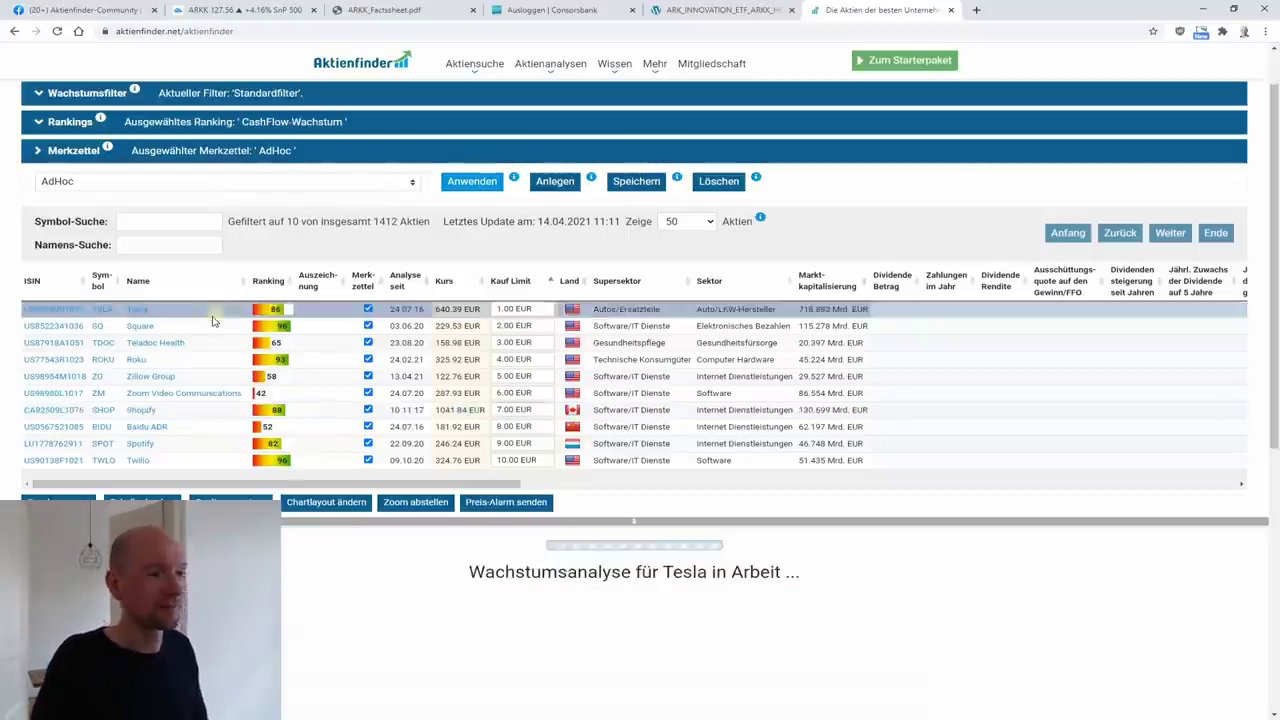
{"action": "left_click", "coordinate": [874, 540]}
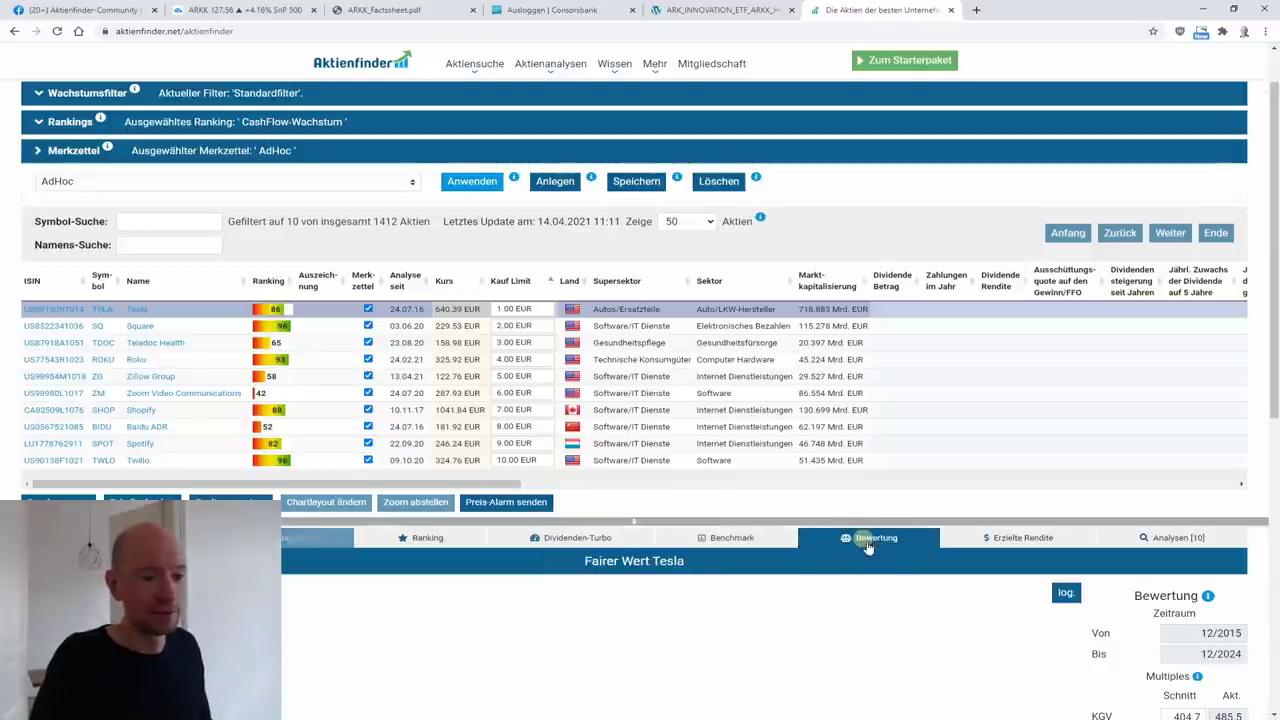
{"action": "scroll", "coordinate": [541, 608], "scroll_direction": "down", "scroll_amount": 1}
{"action": "scroll", "coordinate": [541, 608], "scroll_direction": "down", "scroll_amount": 2}
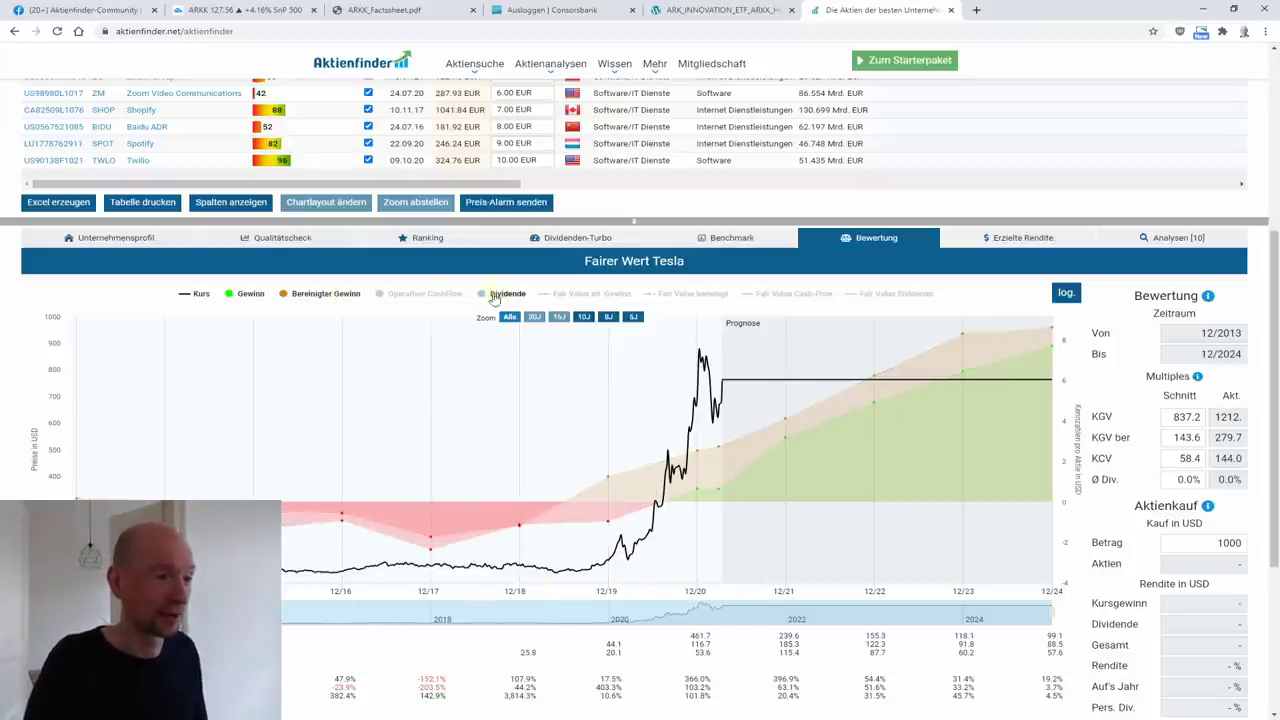
Hide the Gewinn and Dividende series in Tesla's Fairer Wert chart and add Fair Value bereinigt and Fair Value Cash-Flow
{"action": "left_click", "coordinate": [250, 294]}
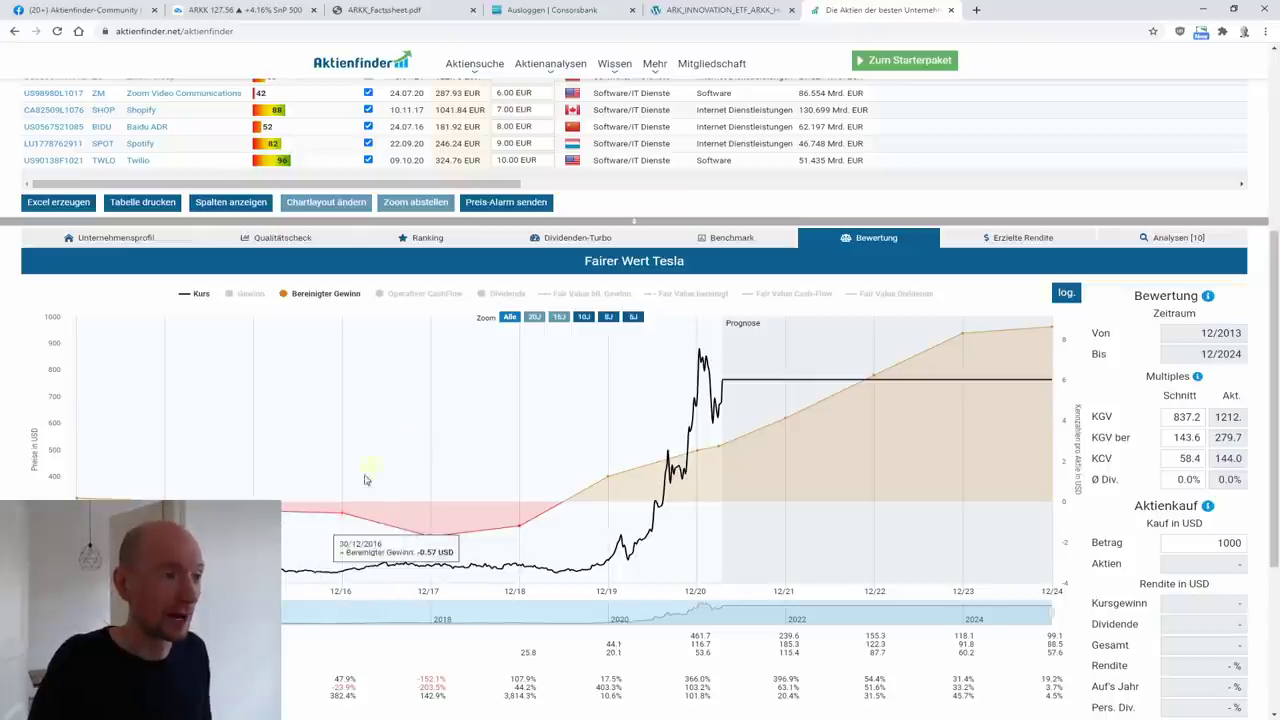
{"action": "left_click", "coordinate": [708, 298]}
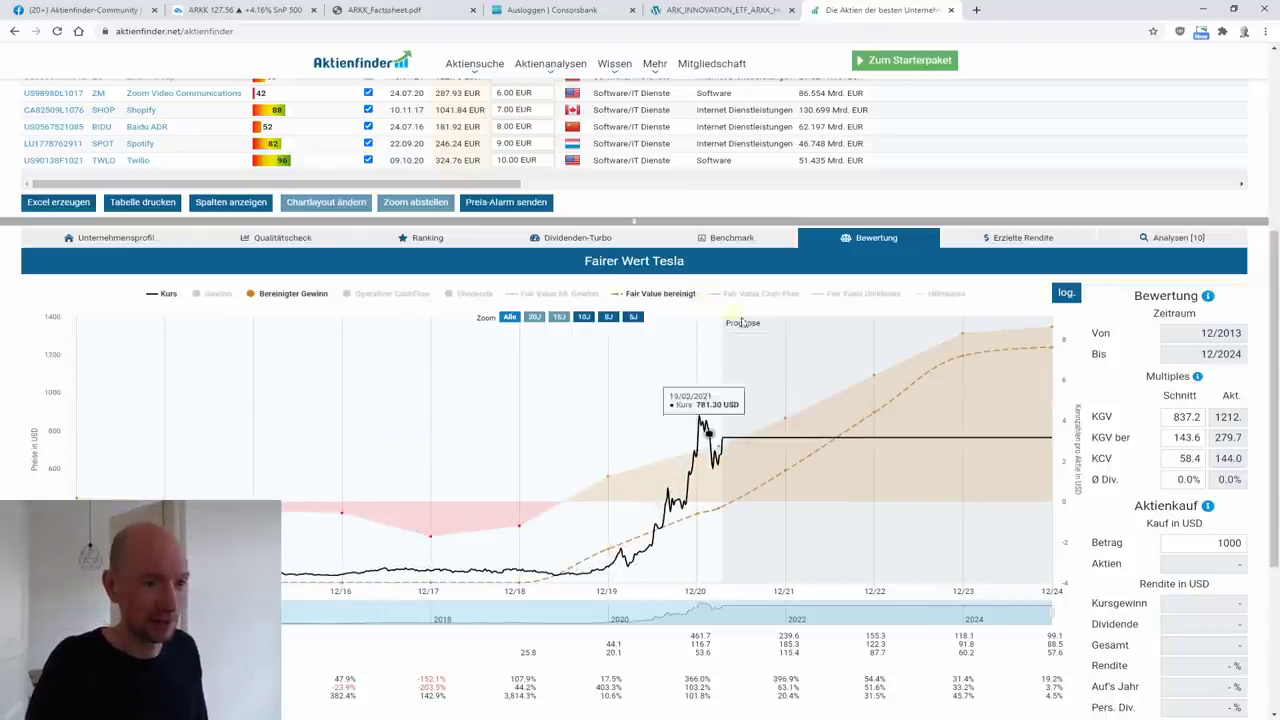
{"action": "left_click", "coordinate": [774, 298]}
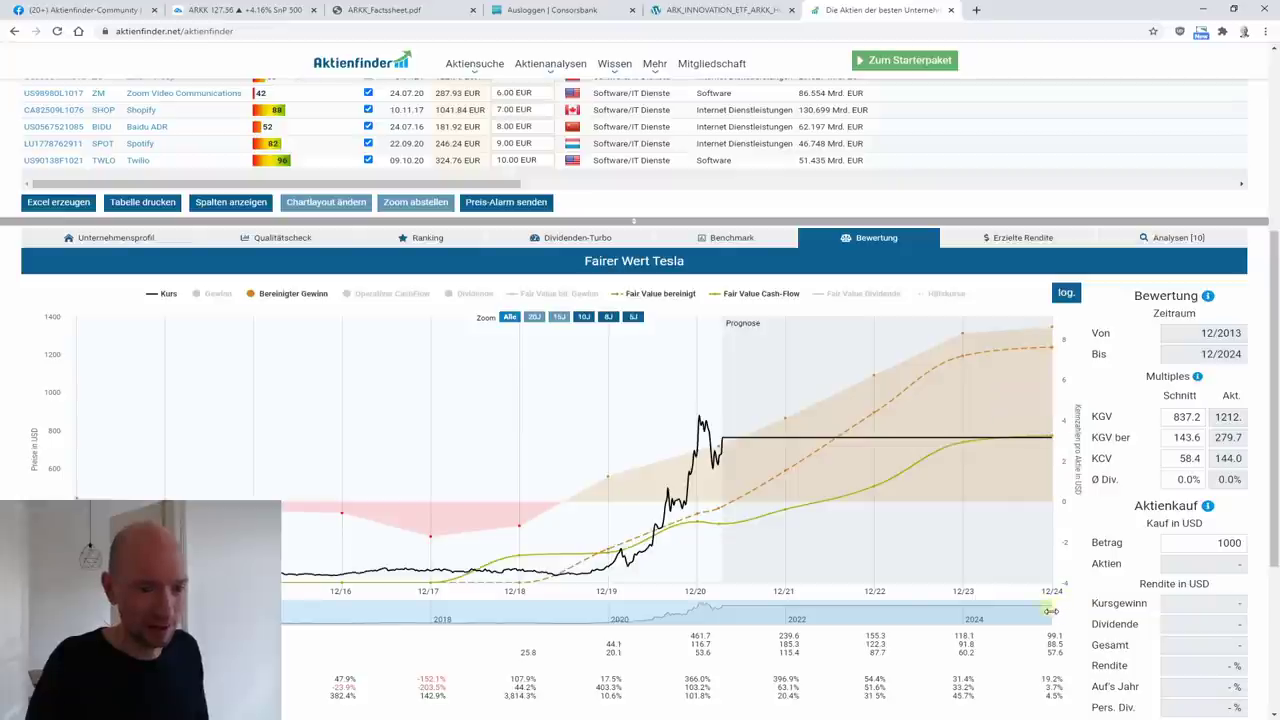
Shorten Tesla's chart range to end around December 2023 and hide the Bereinigter Gewinn and Fair Value Cash-Flow series
{"action": "left_click_drag", "start_coordinate": [986, 612], "coordinate": [886, 612]}
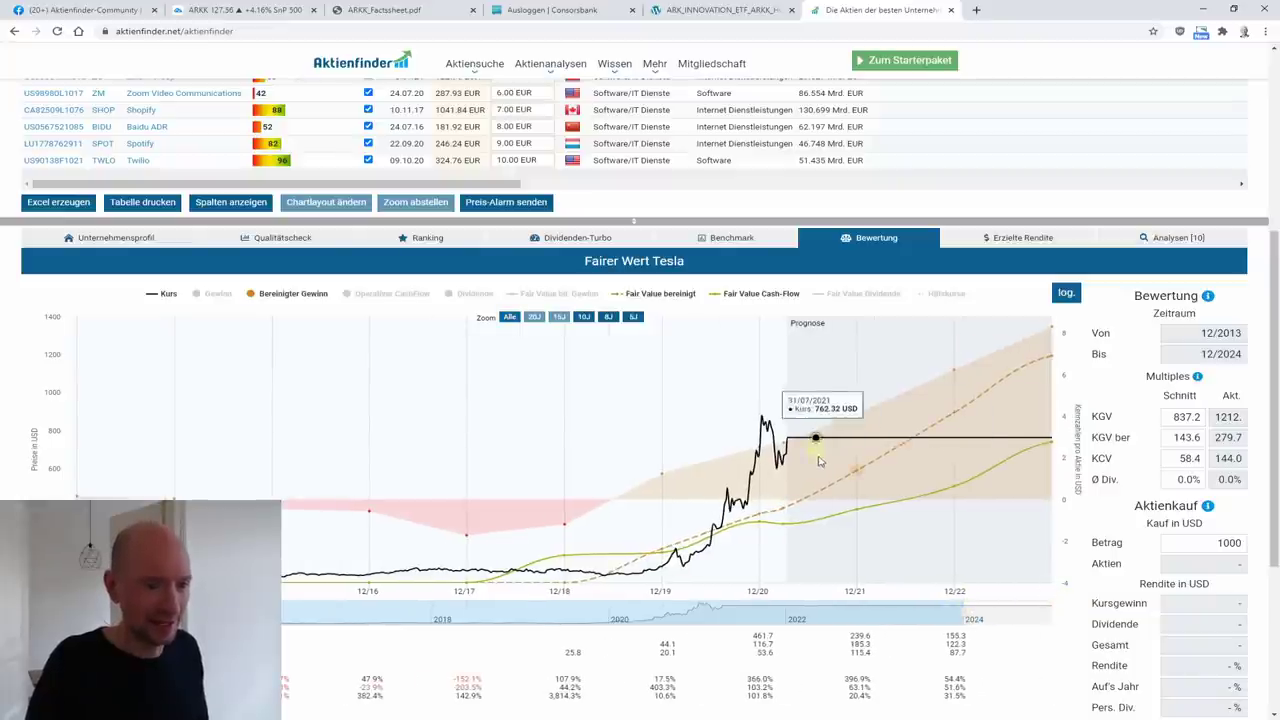
{"action": "left_click", "coordinate": [293, 295]}
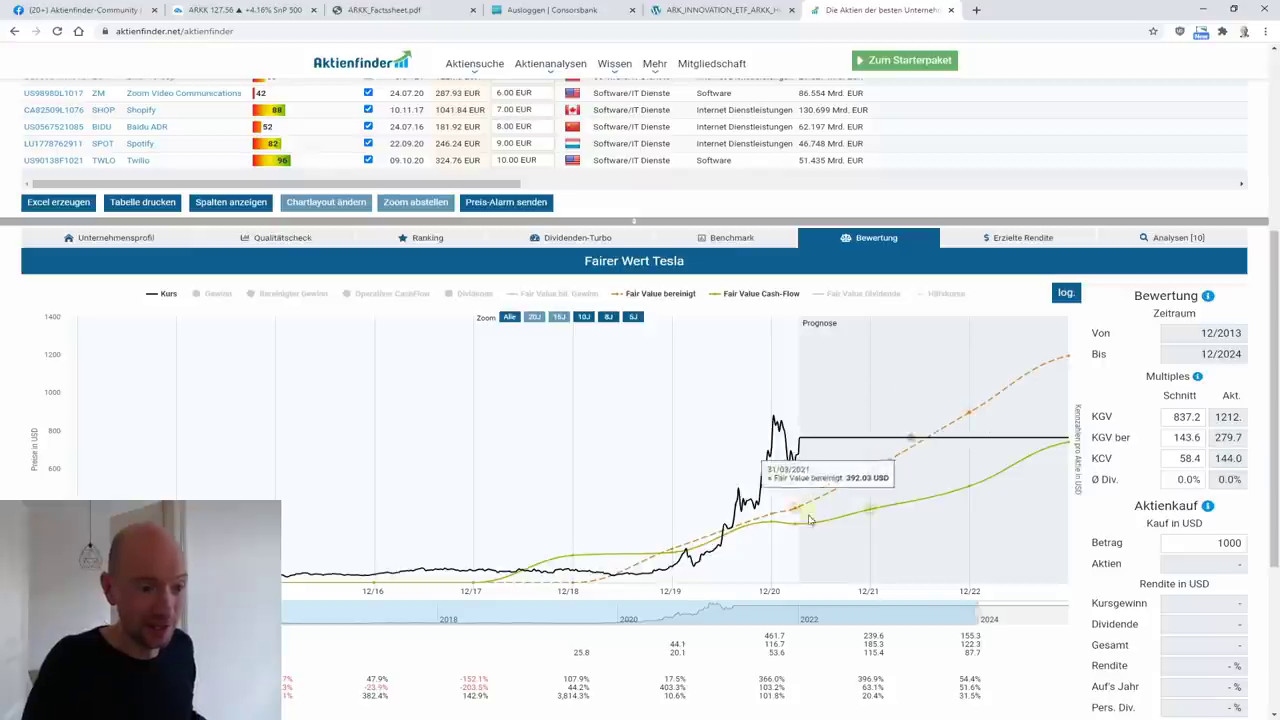
{"action": "left_click", "coordinate": [748, 298]}
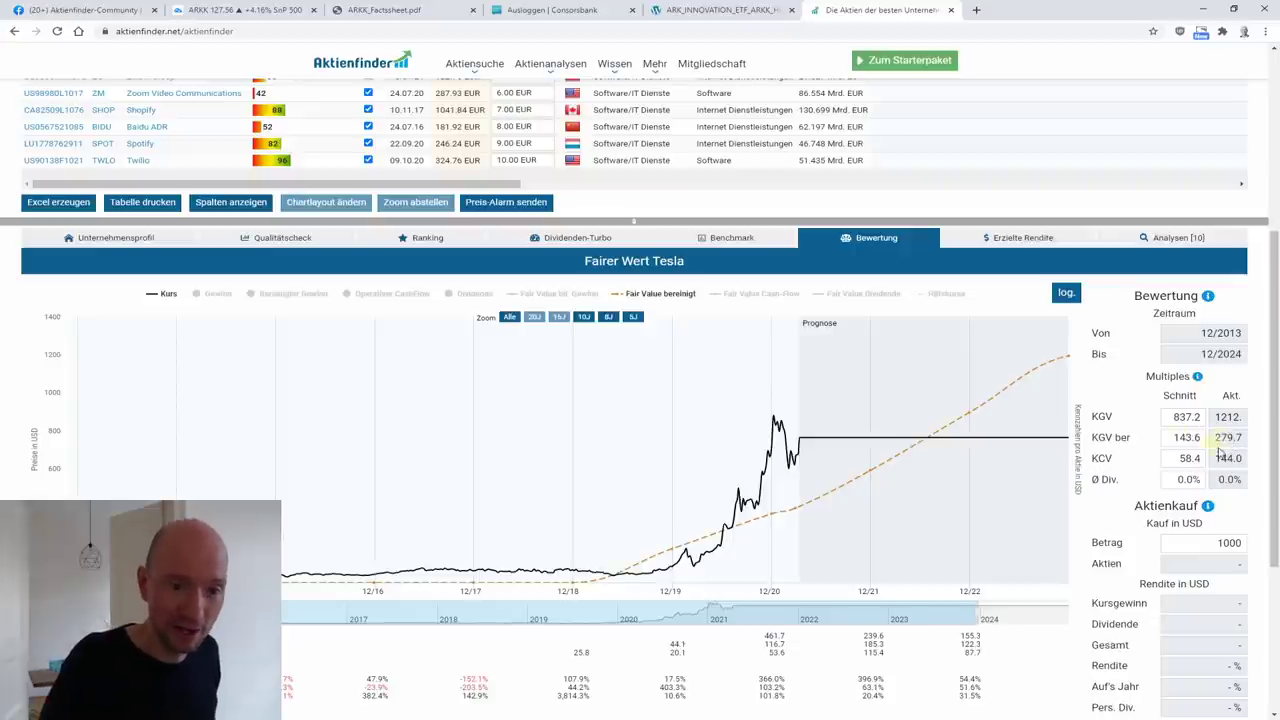
Simulate a Tesla purchase from the 13/04/2021 price to the Fair Value bereinigt point at 31/12/2023
{"action": "mouse_move", "coordinate": [1104, 450]}
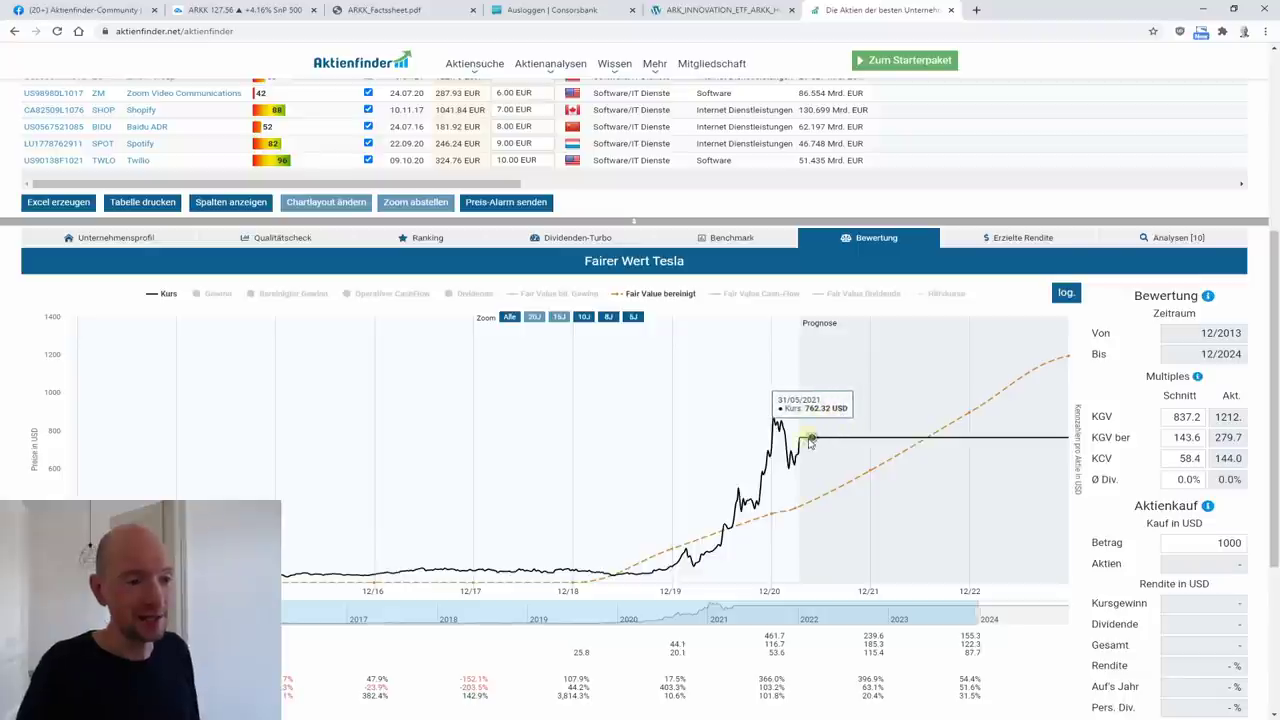
{"action": "left_click", "coordinate": [1065, 362]}
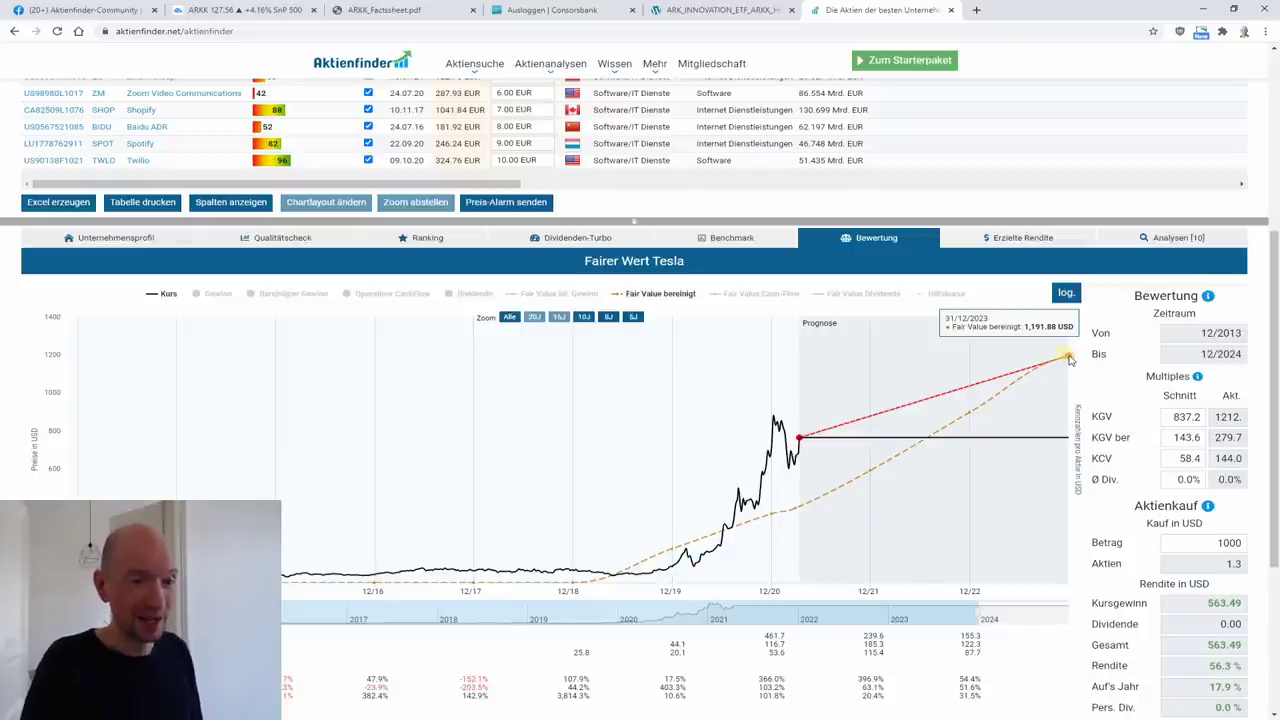
{"action": "left_click", "coordinate": [800, 440]}
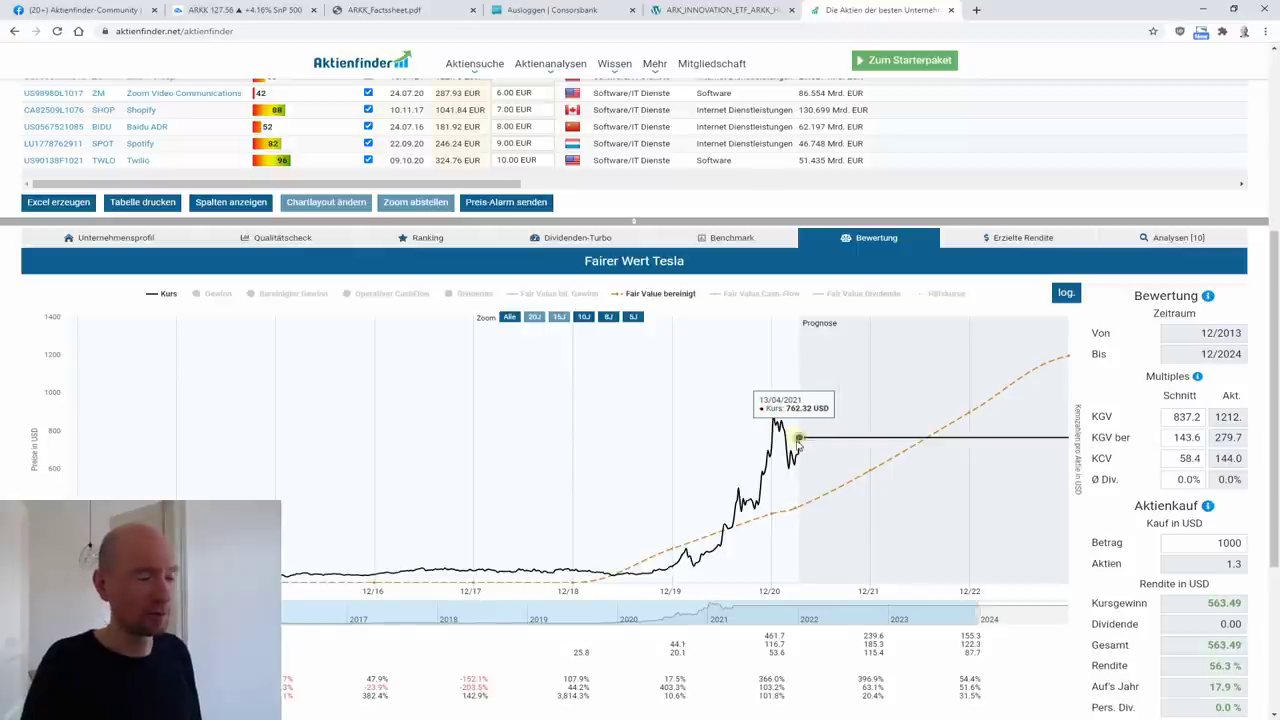
Load Square from the watchlist and bring its Fairer Wert chart fully into view
{"action": "scroll", "coordinate": [305, 552], "scroll_direction": "up", "scroll_amount": 1}
{"action": "scroll", "coordinate": [305, 552], "scroll_direction": "up", "scroll_amount": 2}
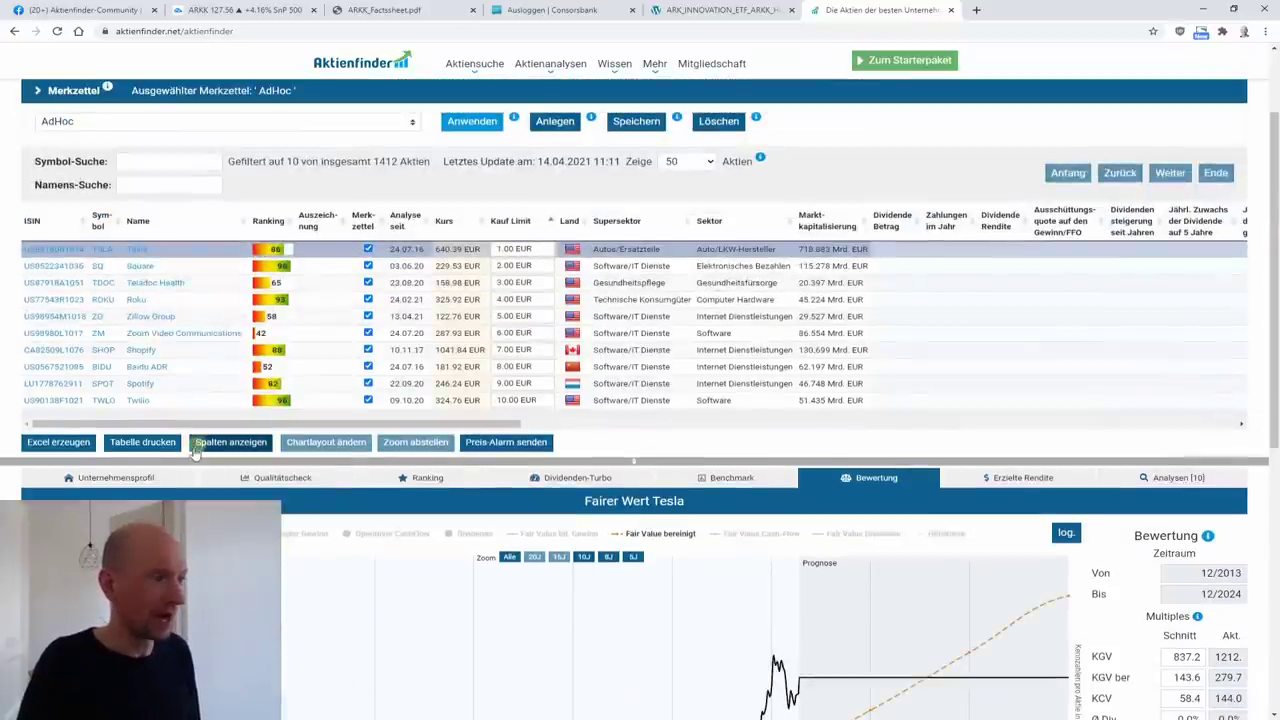
{"action": "left_click", "coordinate": [220, 266]}
{"action": "scroll", "coordinate": [410, 560], "scroll_direction": "down", "scroll_amount": 3}
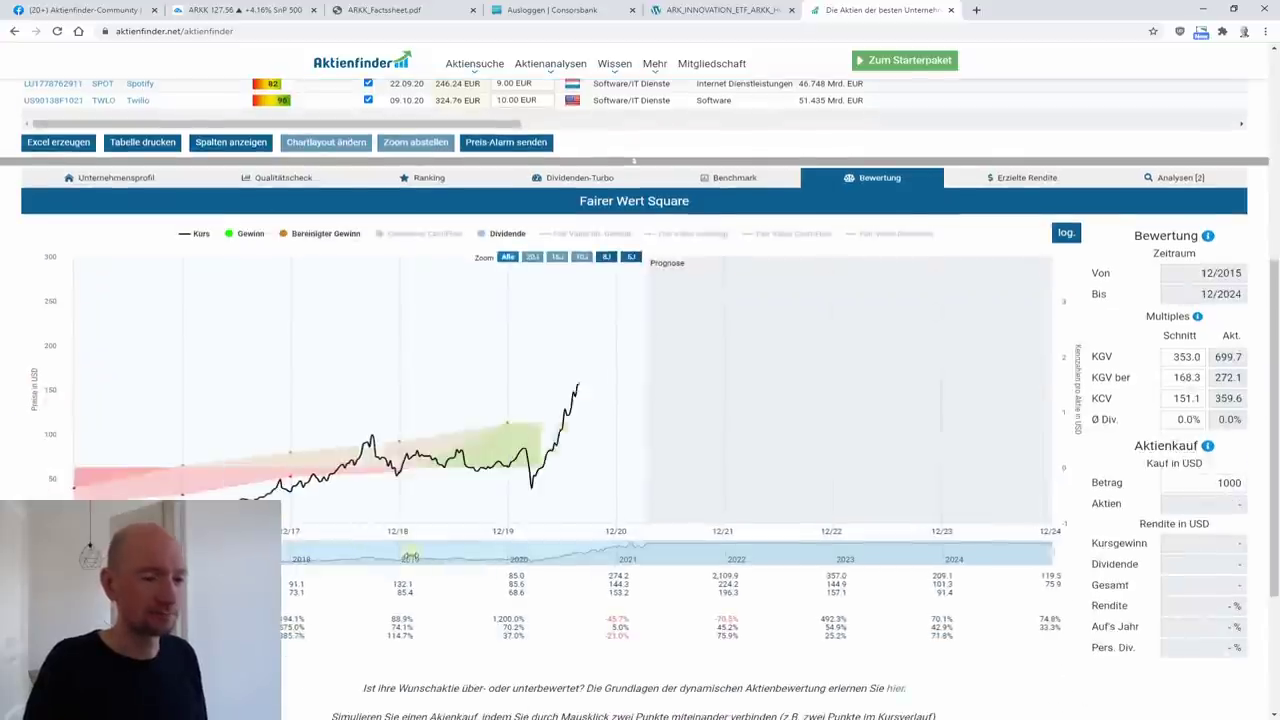
{"action": "scroll", "coordinate": [410, 552], "scroll_direction": "up", "scroll_amount": 1}
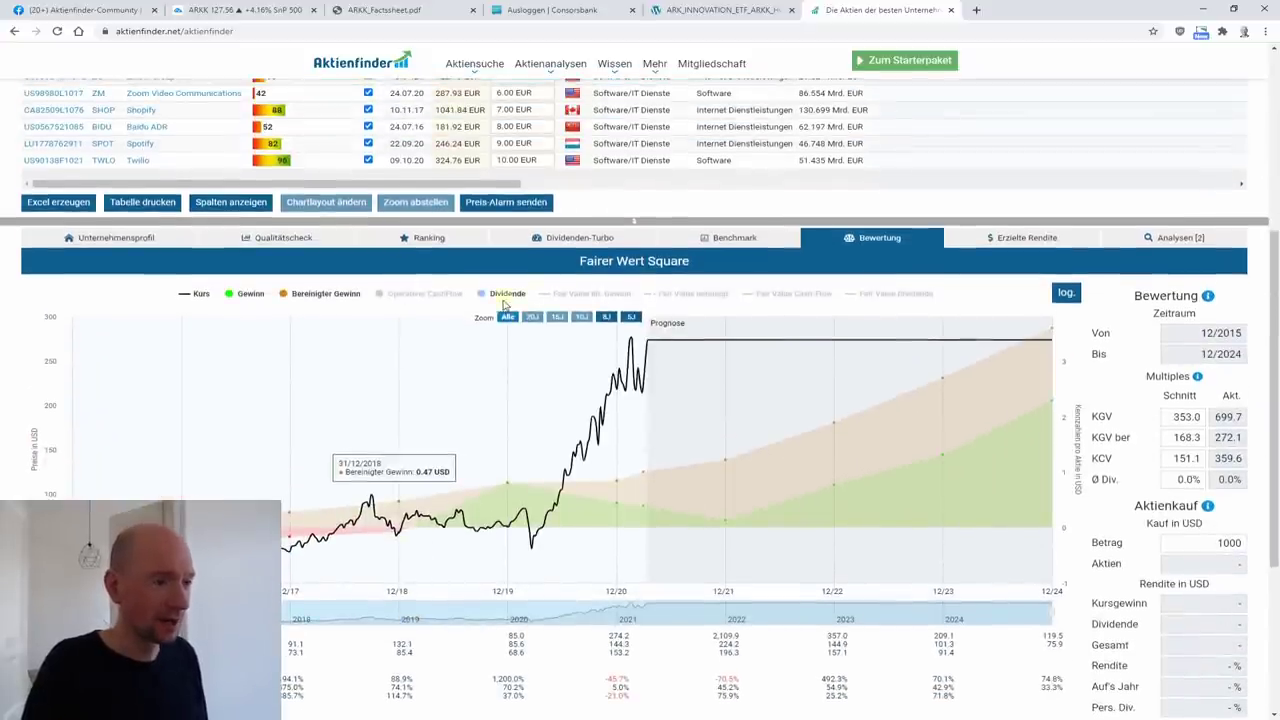
Reduce Square's Fairer Wert chart to Kurs and Fair Value bereinigt, and compare the current price with the fair value at 12/24
{"action": "left_click", "coordinate": [255, 297]}
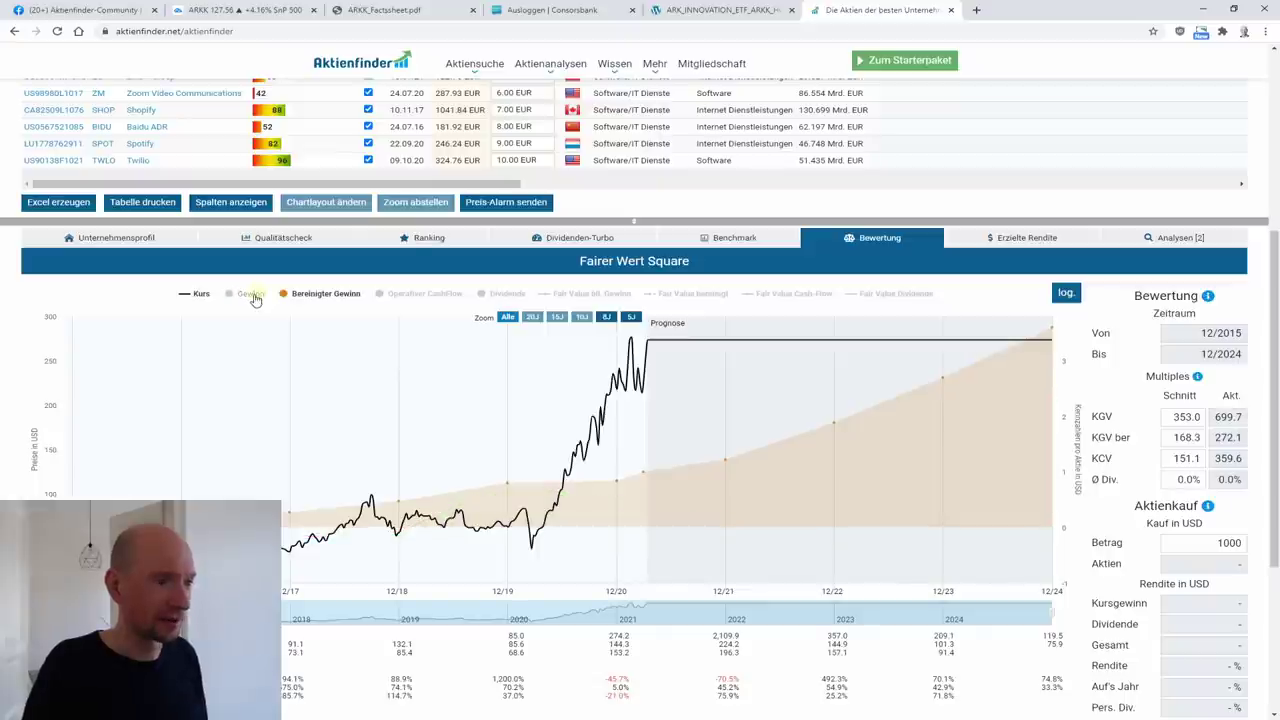
{"action": "left_click", "coordinate": [690, 294]}
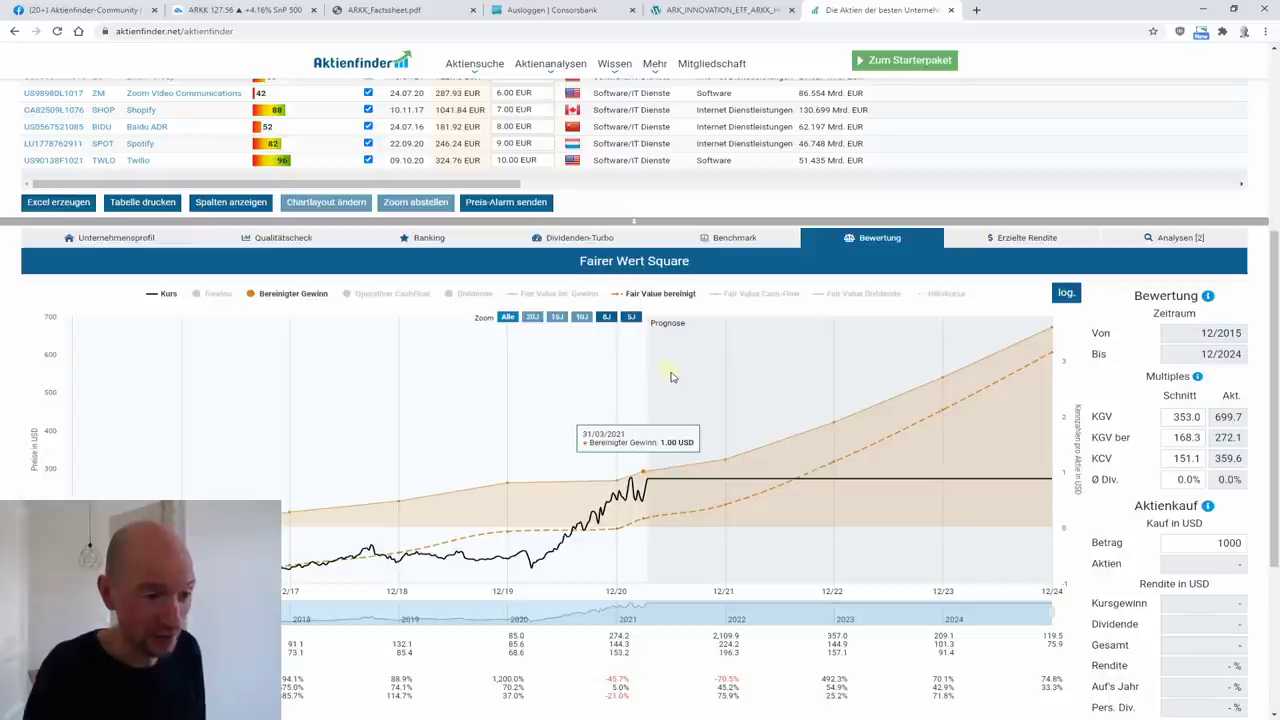
{"action": "left_click", "coordinate": [287, 298]}
{"action": "mouse_move", "coordinate": [1118, 443]}
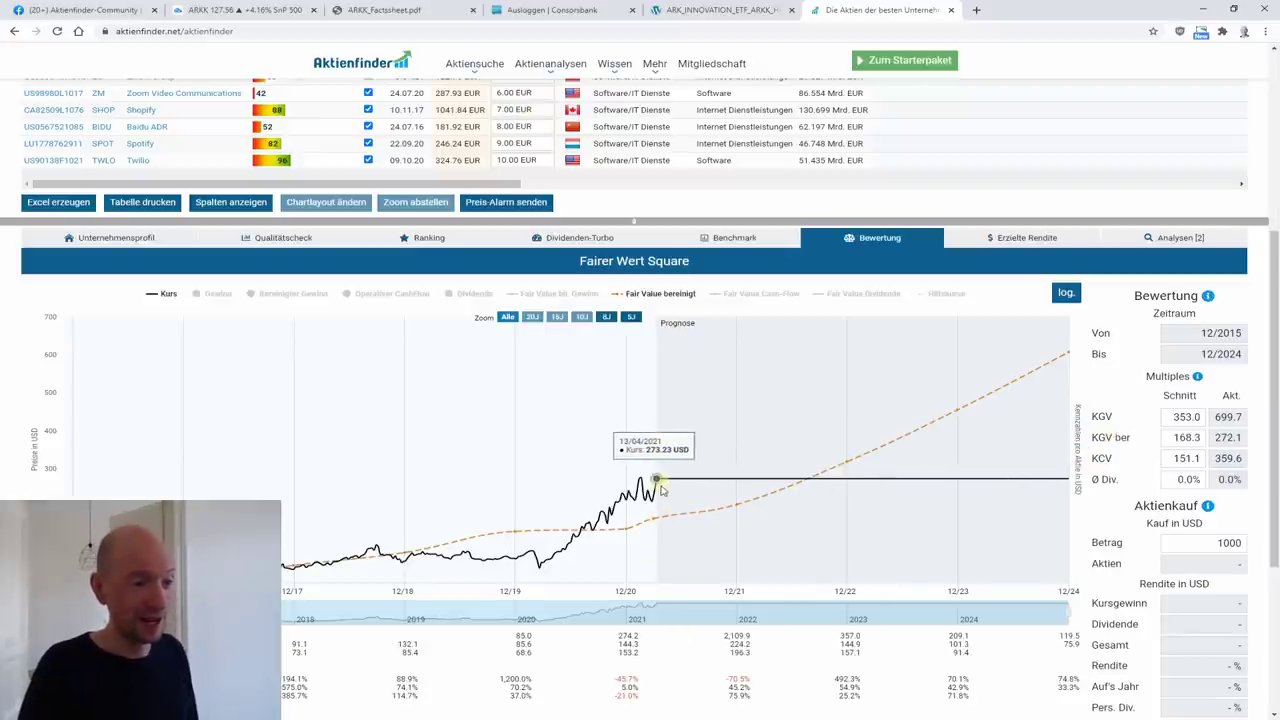
{"action": "left_click", "coordinate": [1069, 355]}
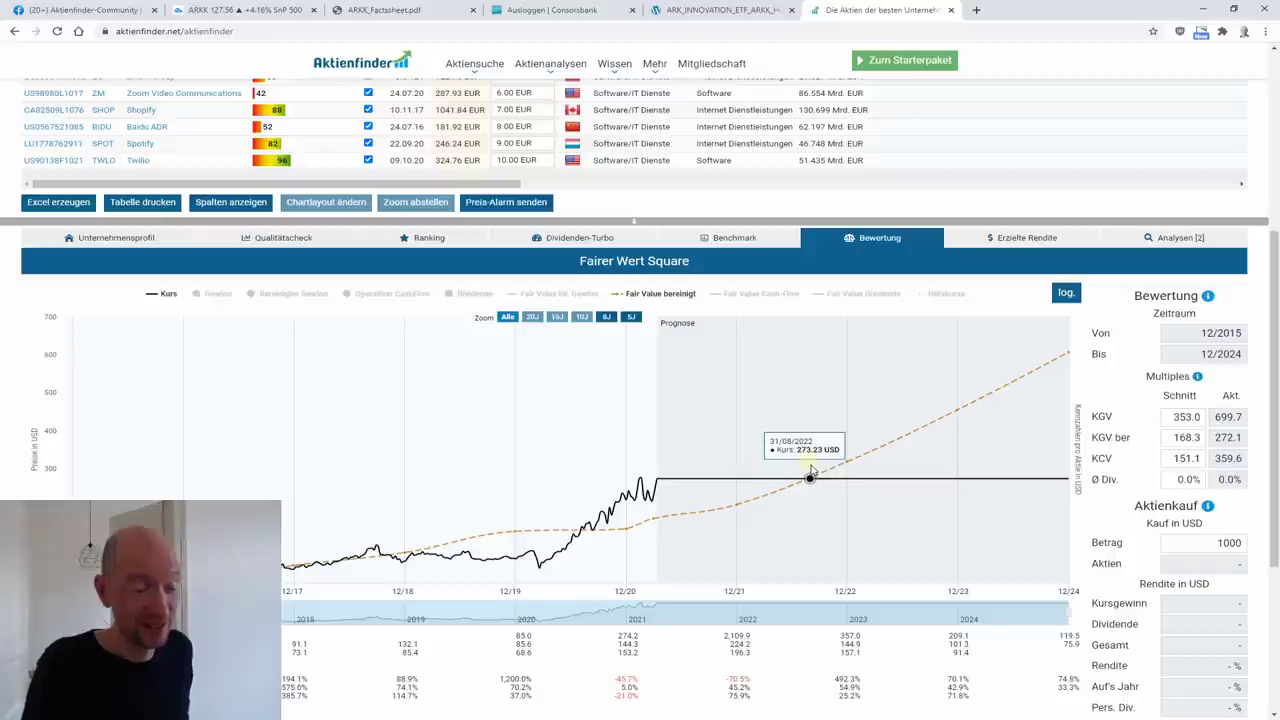
Return to the ARK Innovation ETF holdings PDF to review the fund's positions
{"action": "scroll", "coordinate": [540, 500], "scroll_direction": "up", "scroll_amount": 3}
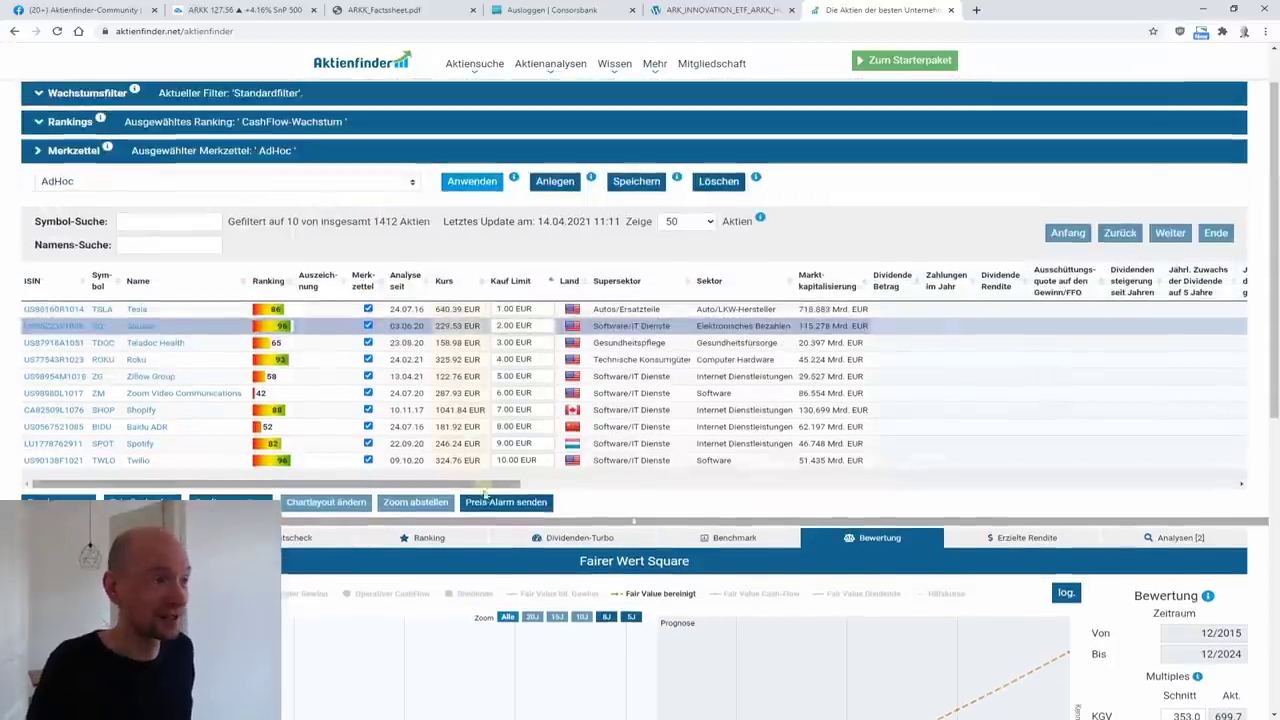
{"action": "left_click", "coordinate": [715, 10]}
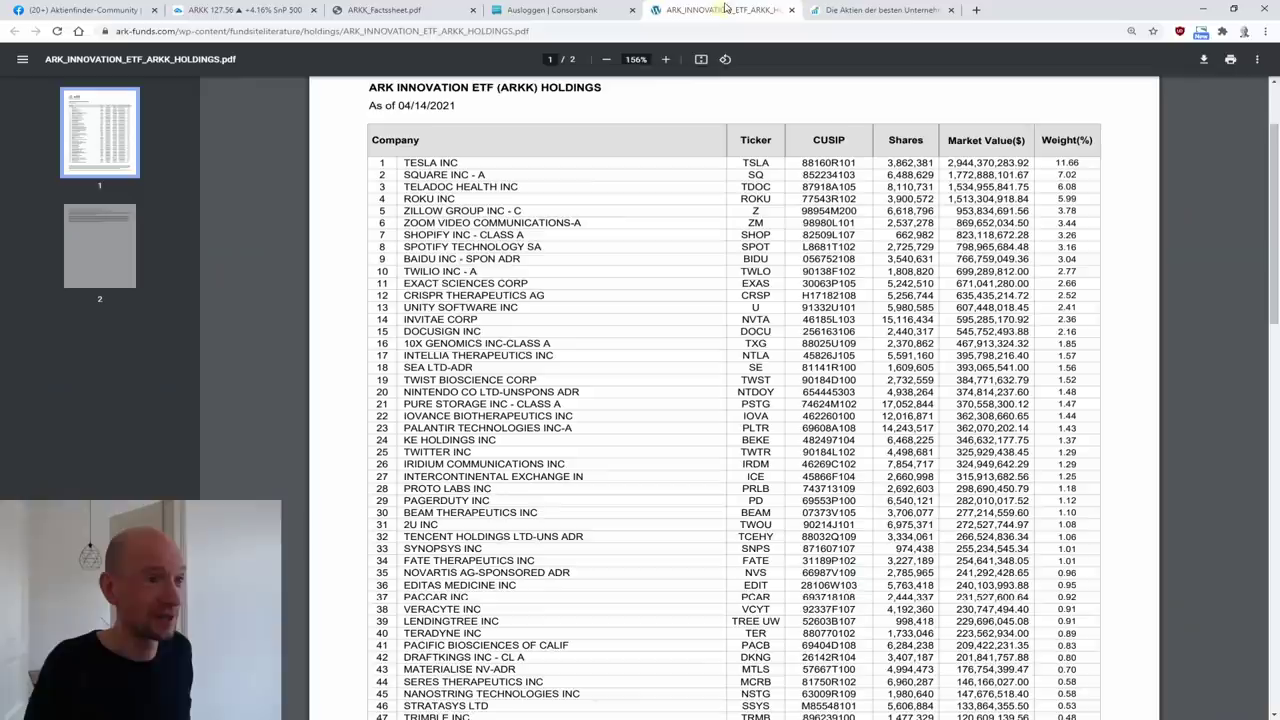